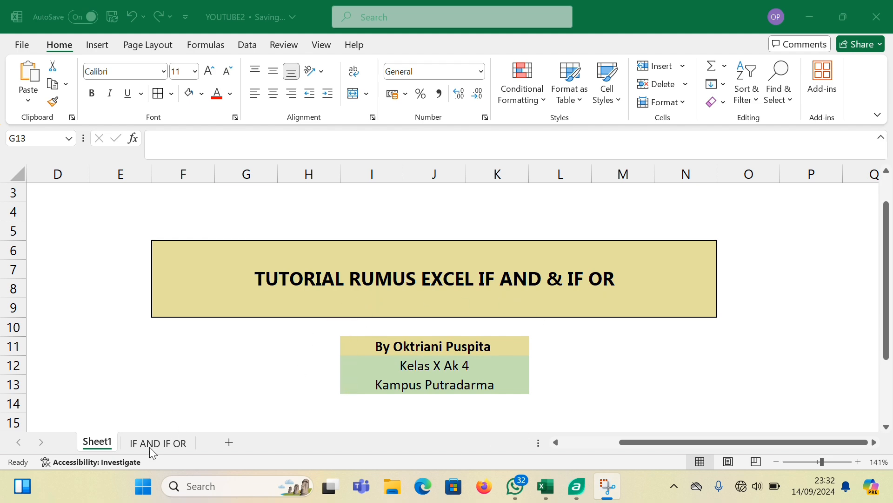
# Open the IF AND IF OR sheet and review the salary table and the Gaji Pokok, Tunjangan Anak, Tunjangan Istimewa and Gaji Bersih rules
pyautogui.click(166, 441)
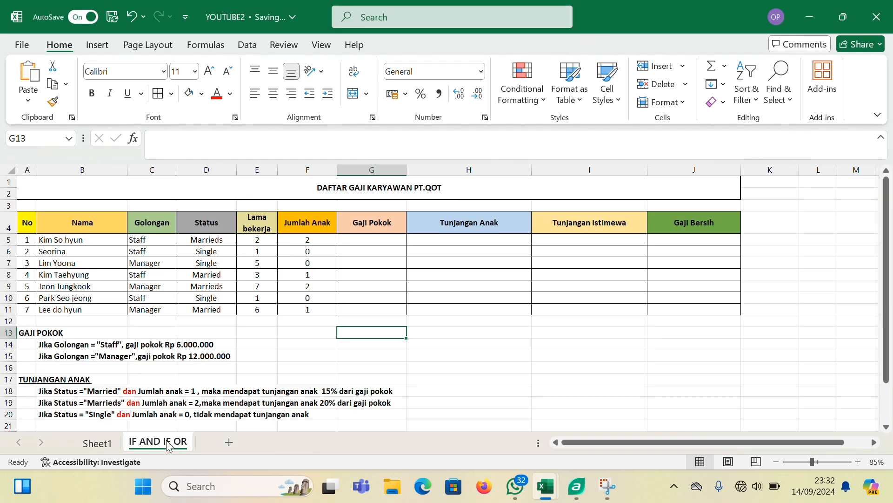
pyautogui.keyDown('ctrl'); pyautogui.scroll(-4, 231, 336); pyautogui.keyUp('ctrl')
pyautogui.scroll(-2, 231, 336)
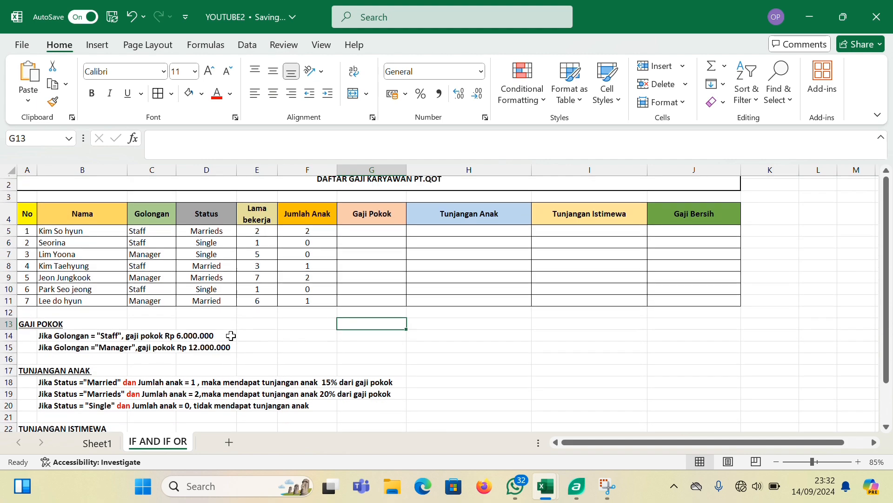
pyautogui.scroll(2, 231, 336)
pyautogui.scroll(-2, 208, 368)
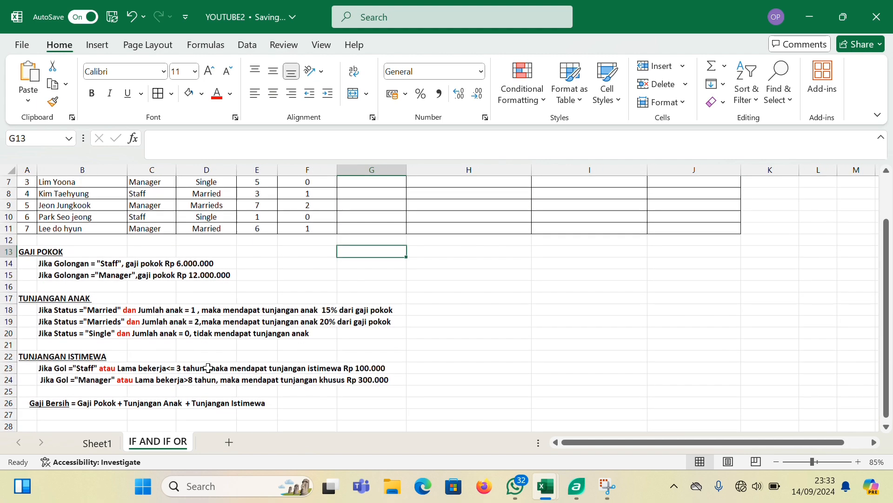
pyautogui.scroll(2, 208, 368)
pyautogui.scroll(-1, 207, 367)
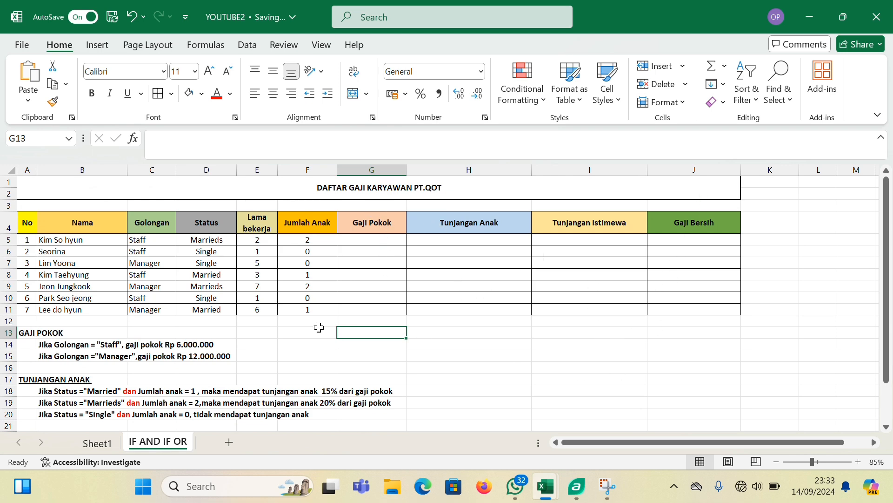
pyautogui.scroll(-3, 319, 327)
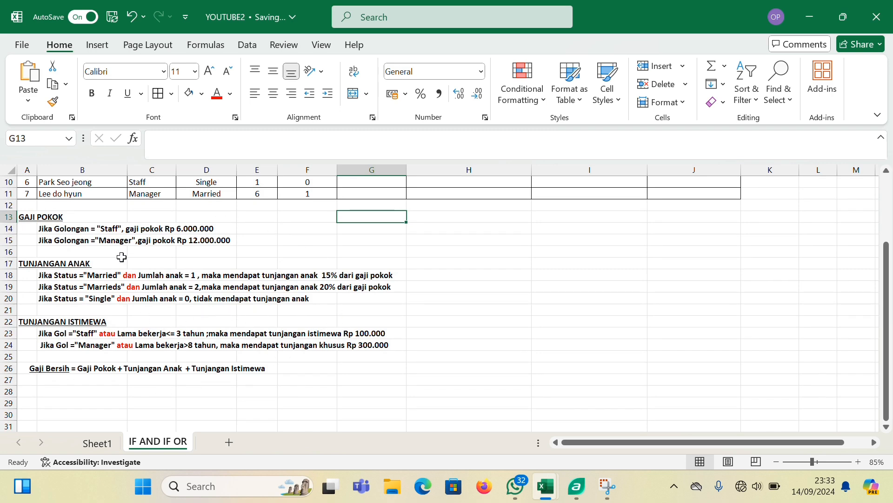
pyautogui.scroll(3, 123, 257)
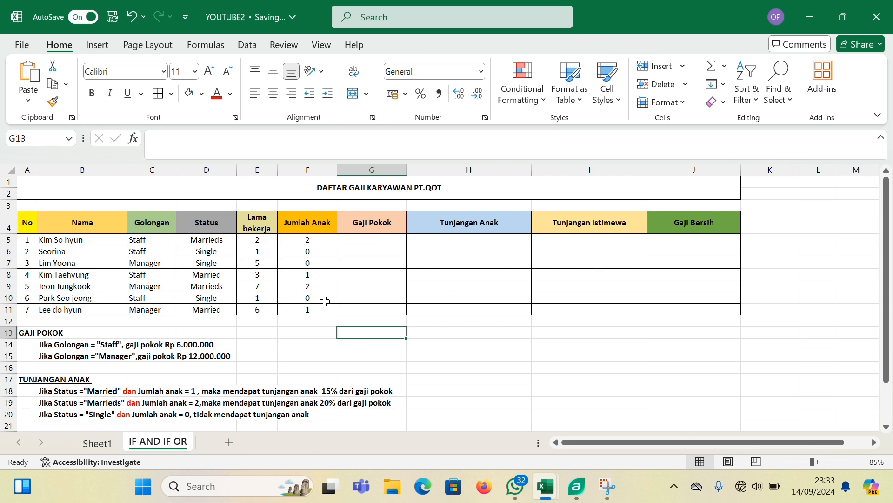
pyautogui.scroll(-1, 132, 384)
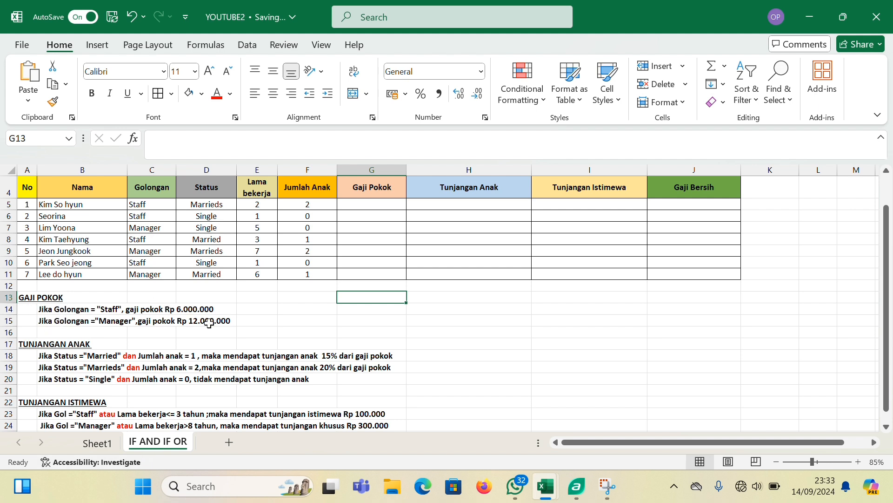
pyautogui.scroll(-1, 161, 348)
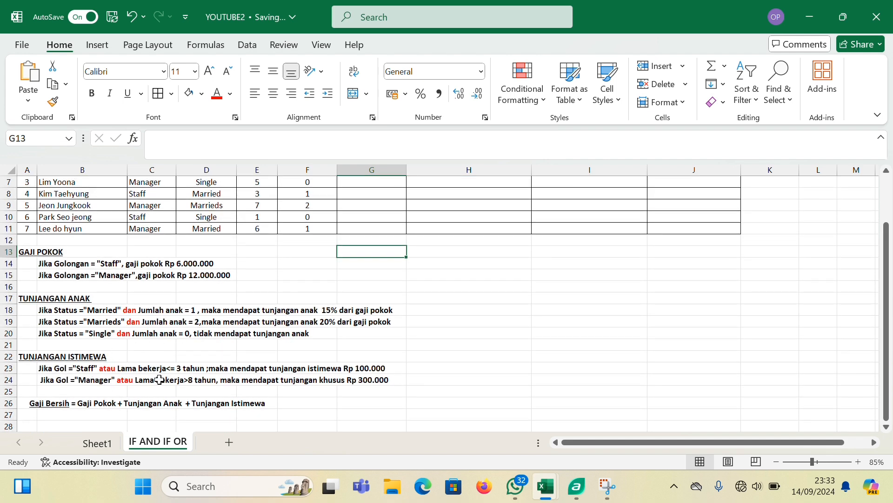
pyautogui.scroll(2, 208, 298)
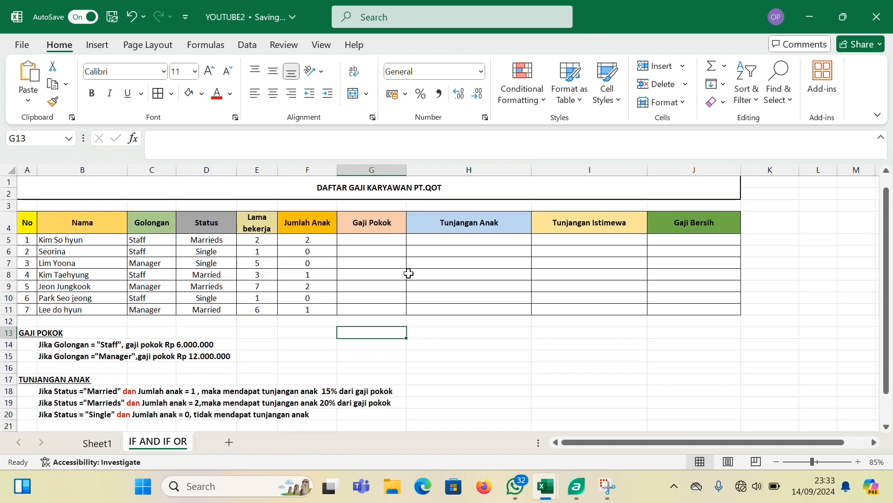
# Start the Gaji Pokok formula in G5 with an IF that returns 6000000 when C5 equals "Staff"
pyautogui.click(366, 243)
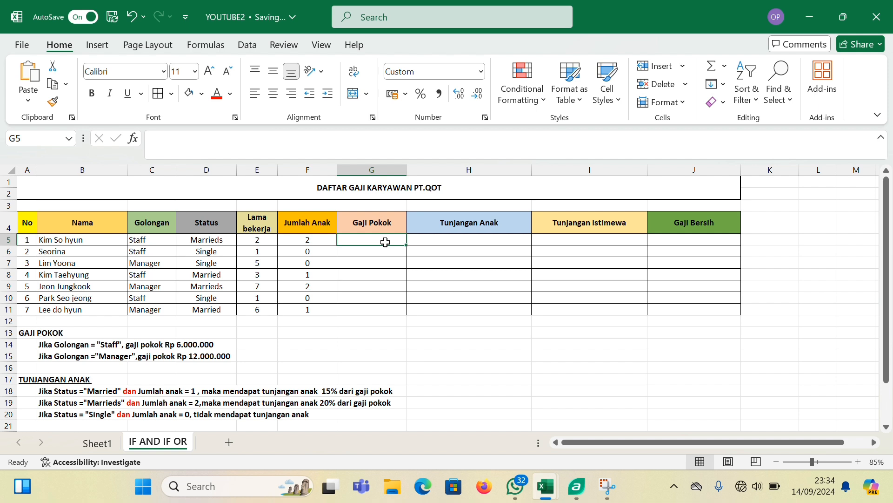
pyautogui.write('=')
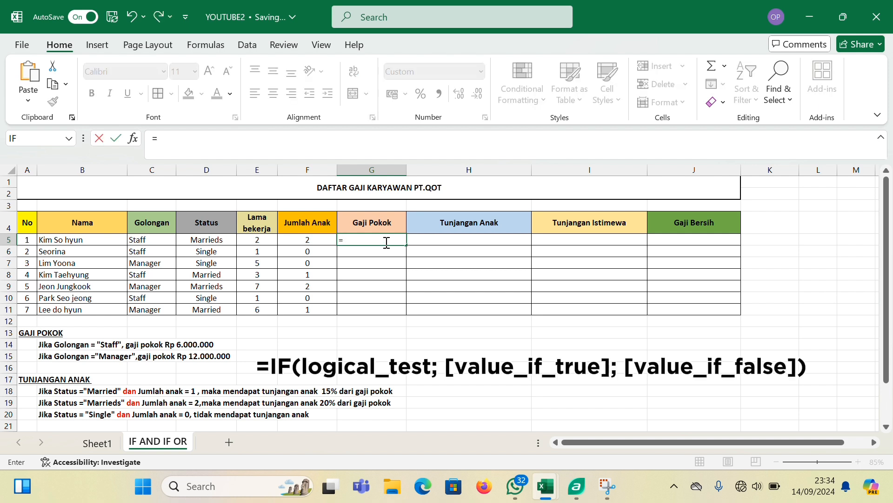
pyautogui.press('capslock')
pyautogui.write('IF')
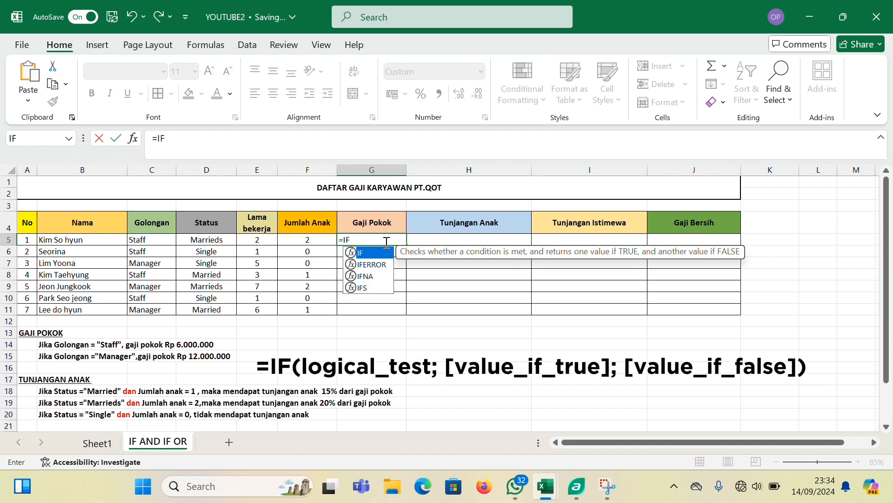
pyautogui.write('(')
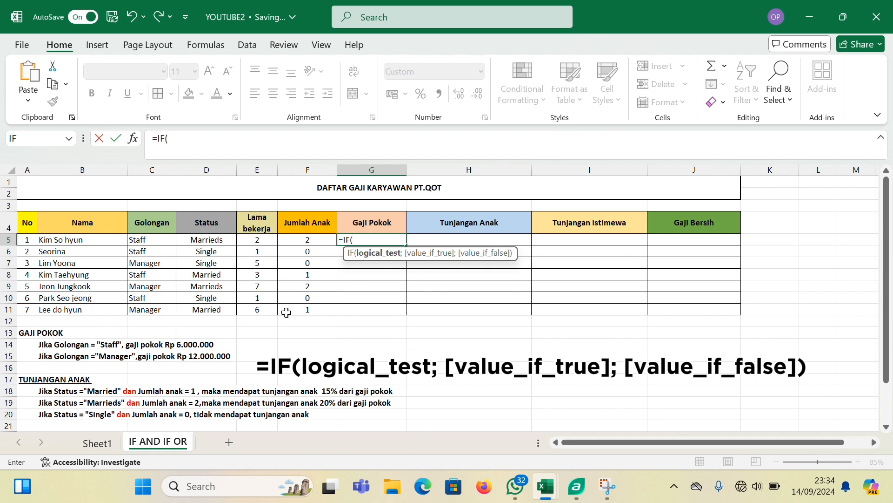
pyautogui.click(151, 240)
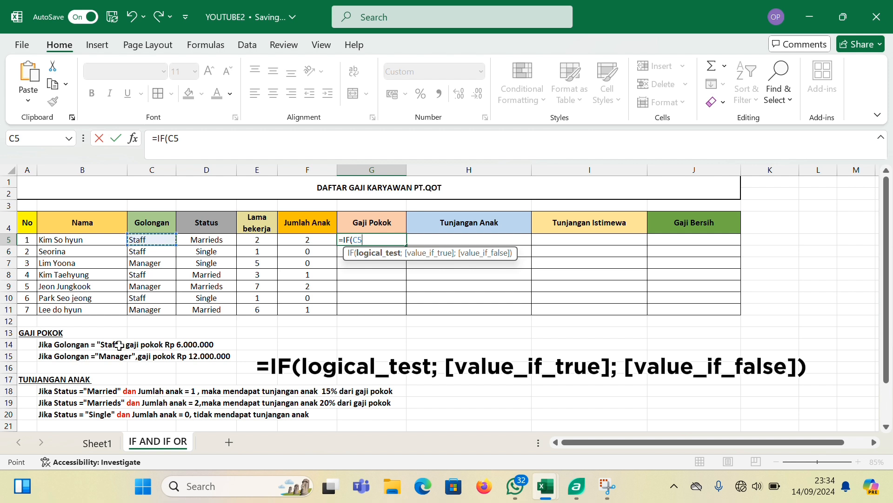
pyautogui.write('=')
pyautogui.write('Staff')
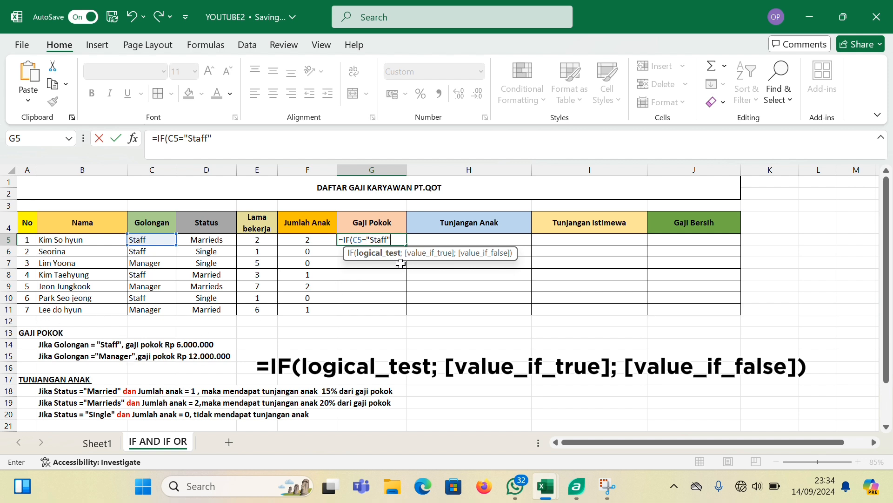
pyautogui.write(';')
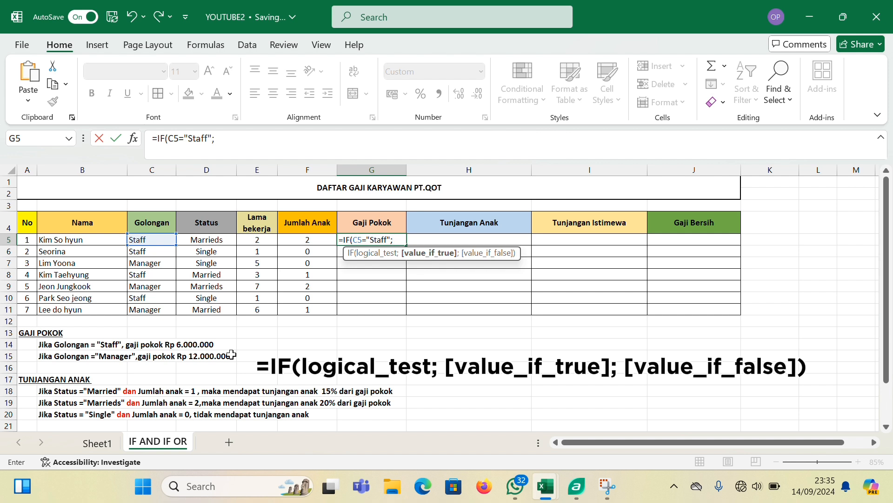
pyautogui.write('6000000;')
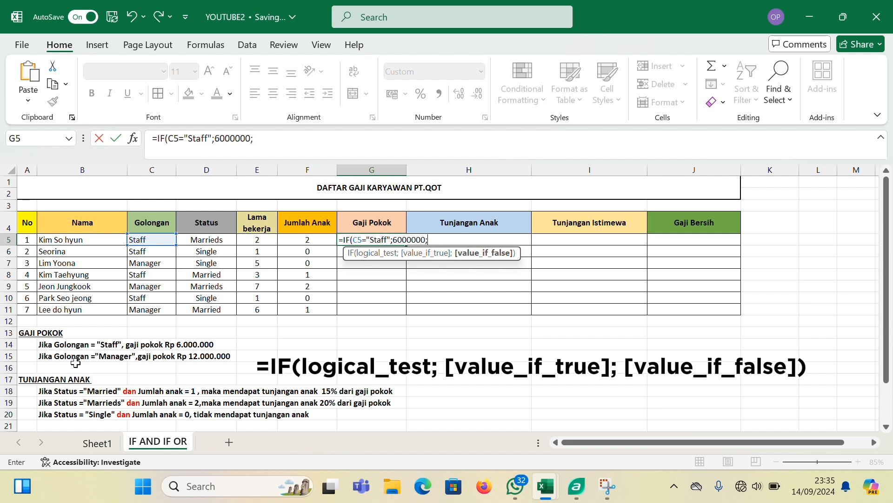
# Nest a second IF as the G5 formula's false value, testing whether C5 equals "Manager"
pyautogui.press('capslock')
pyautogui.write('IF')
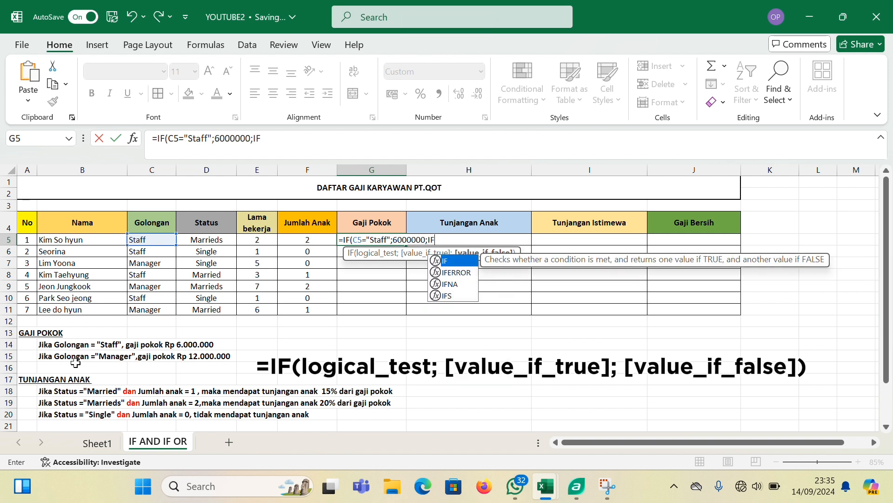
pyautogui.write('(')
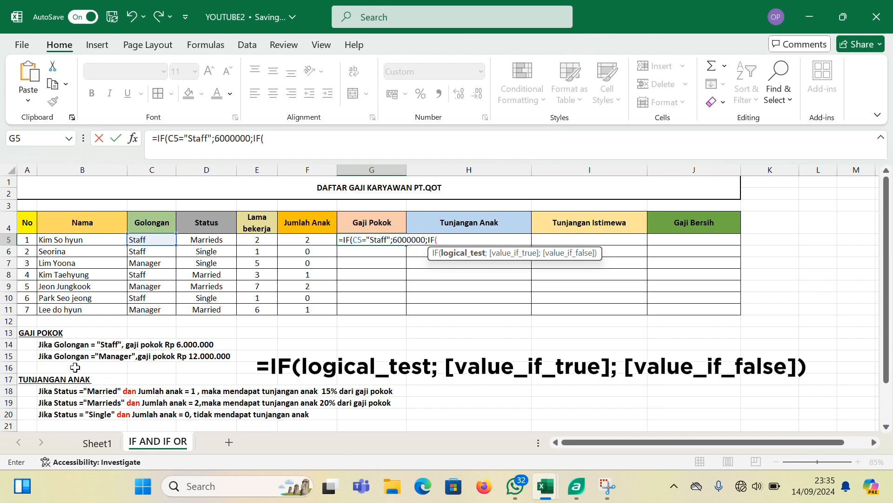
pyautogui.click(157, 241)
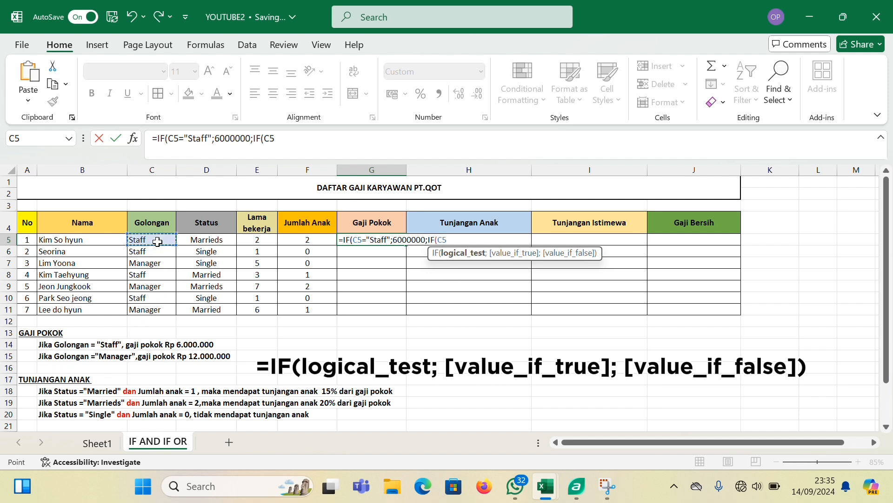
pyautogui.write('=')
pyautogui.write('"Managher')
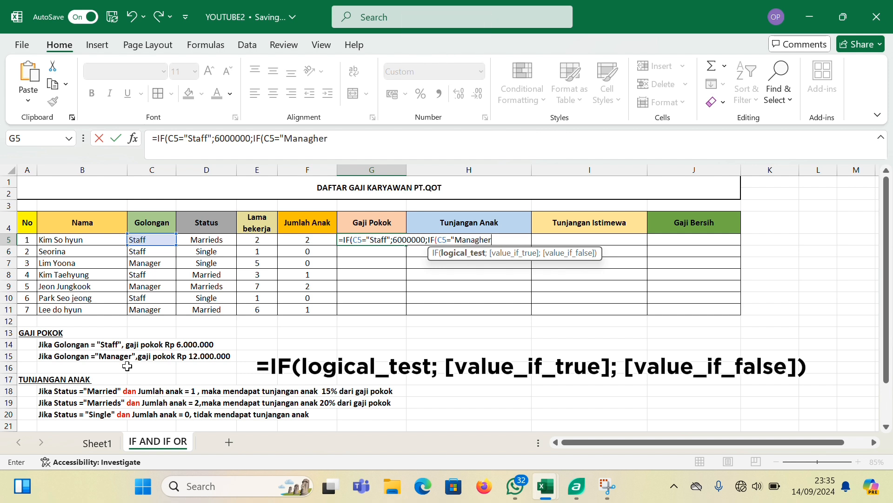
pyautogui.press('BackSpace')
pyautogui.press('BackSpace')
pyautogui.press('BackSpace')
pyautogui.write('er";')
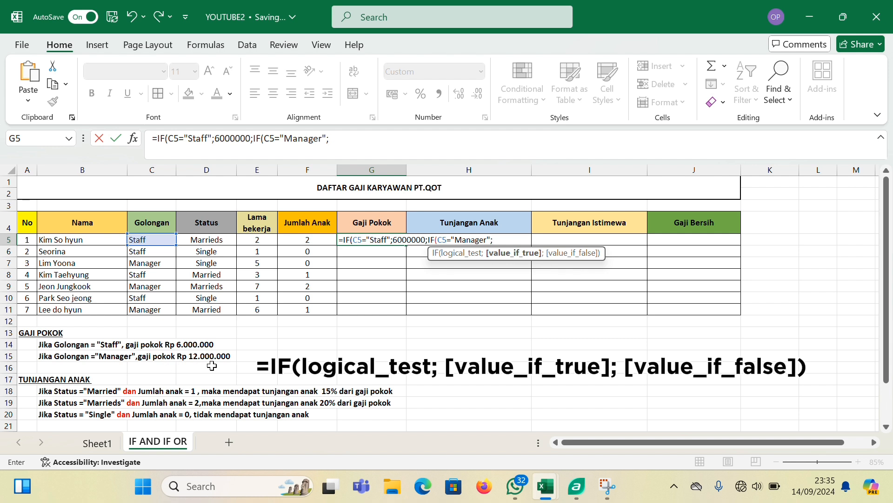
# Finish the nested IF in G5 with 12000000 if true and 0 otherwise, and fill the formula down to G11
pyautogui.write('12000000')
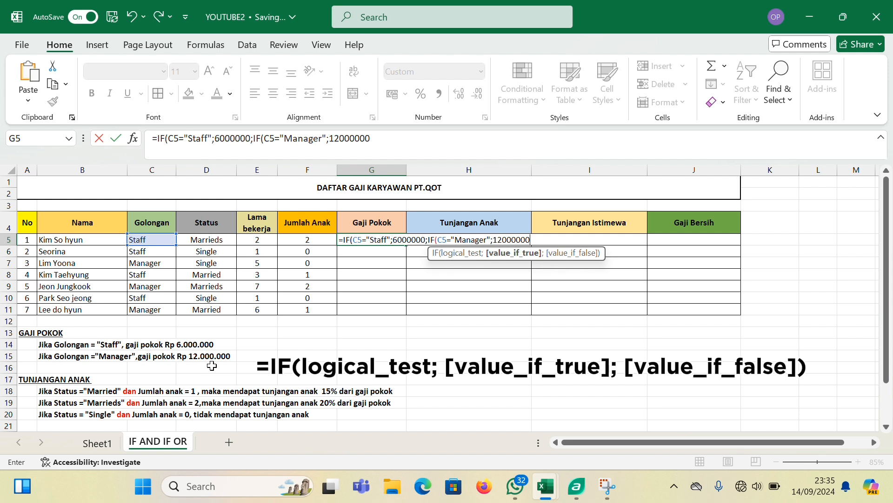
pyautogui.write(';')
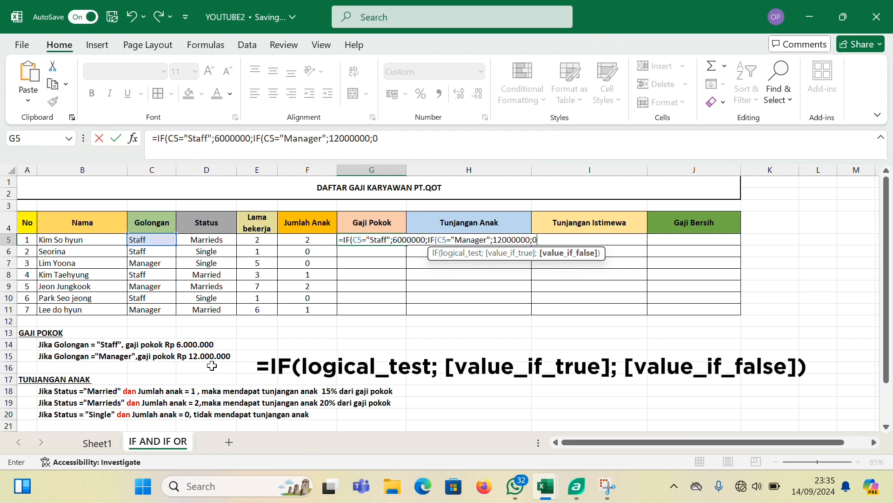
pyautogui.write('0)')
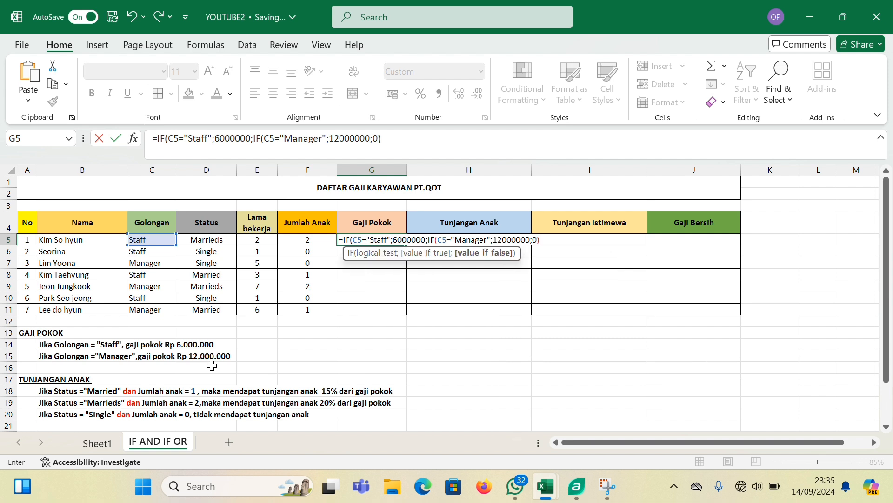
pyautogui.write(')')
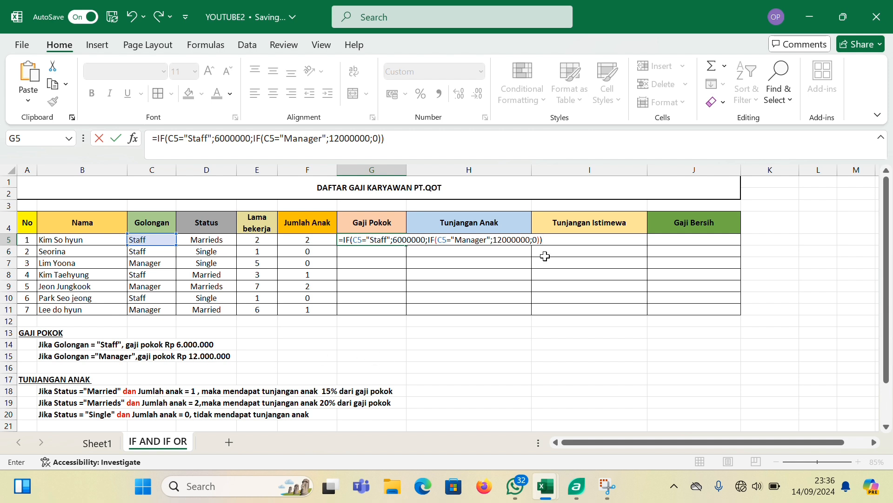
pyautogui.press('Return')
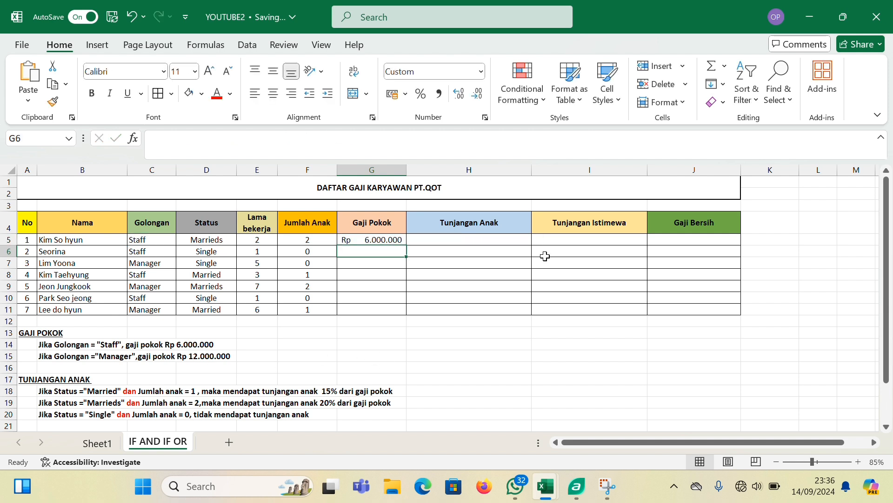
pyautogui.click(369, 238)
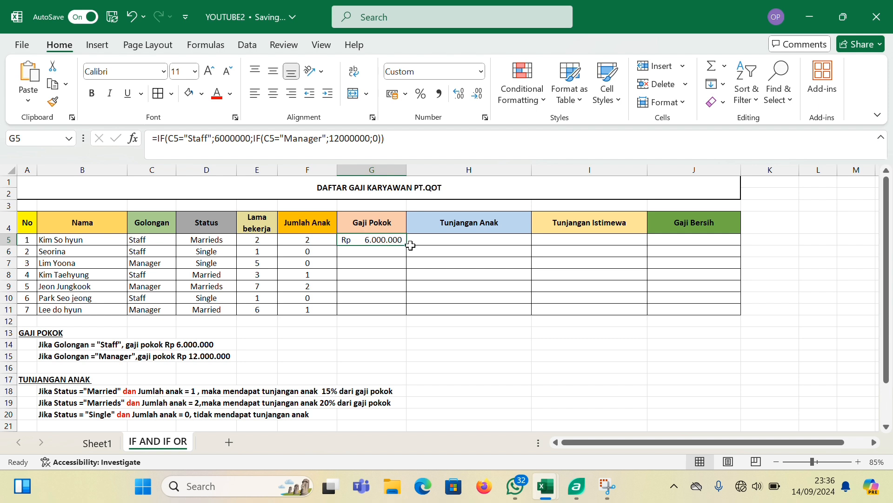
pyautogui.moveTo(406, 244); pyautogui.dragTo(401, 313)
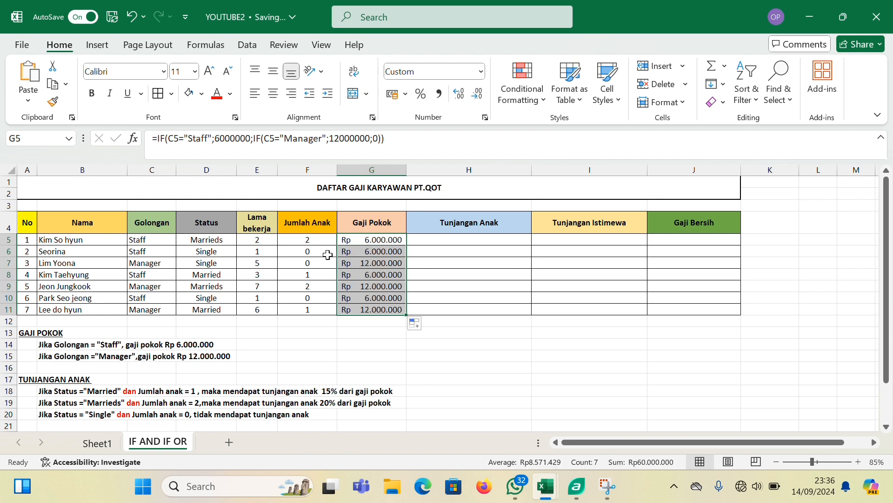
# Start the Tunjangan Anak formula in H5 with an IF whose logical test is an AND function
pyautogui.click(460, 240)
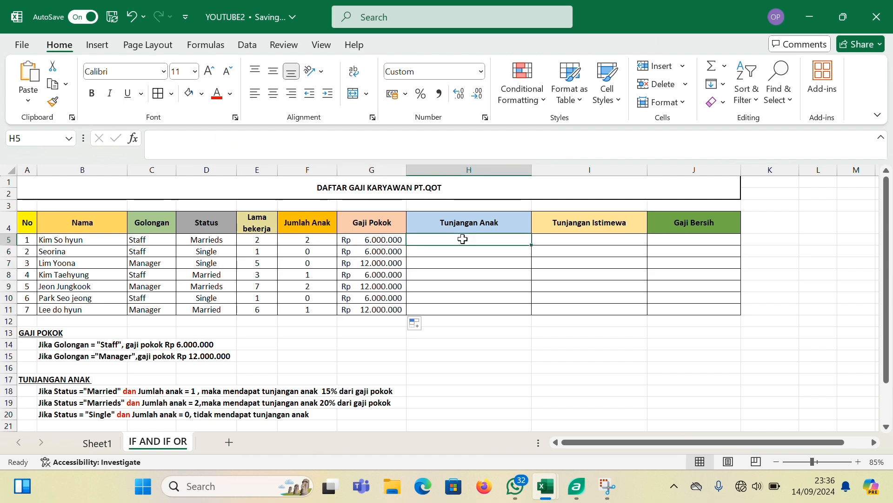
pyautogui.scroll(-1, 452, 263)
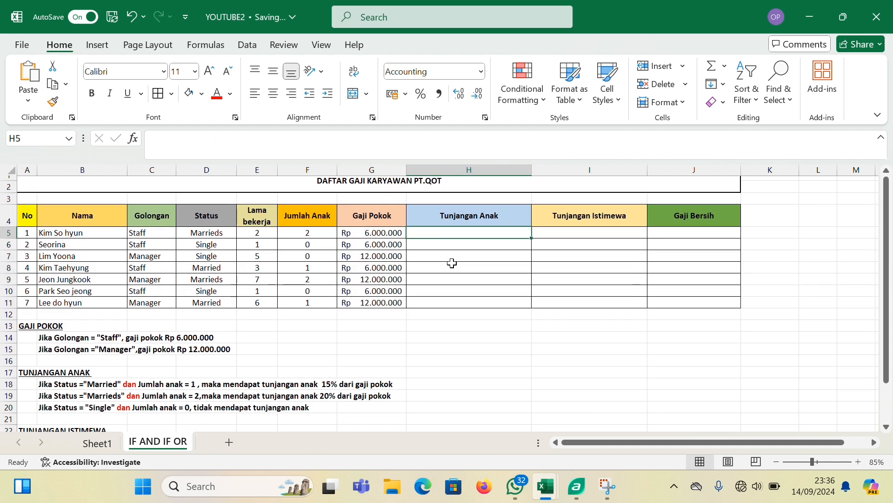
pyautogui.scroll(1, 452, 263)
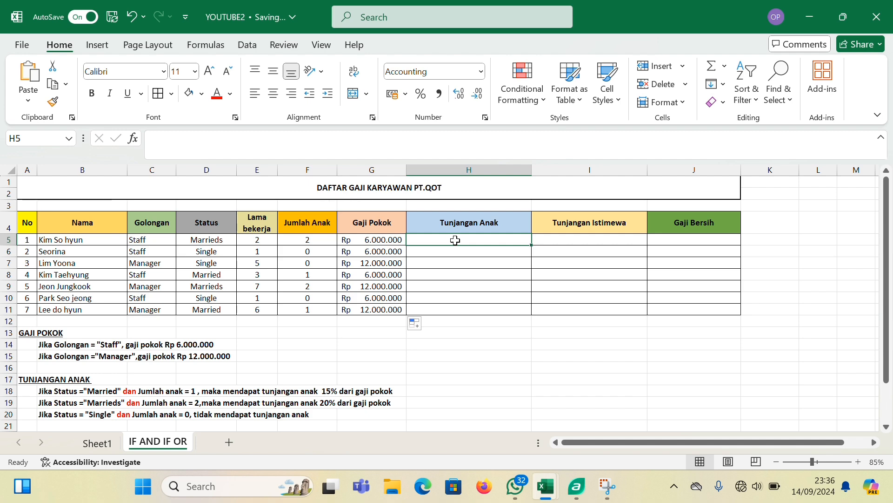
pyautogui.scroll(-1, 377, 307)
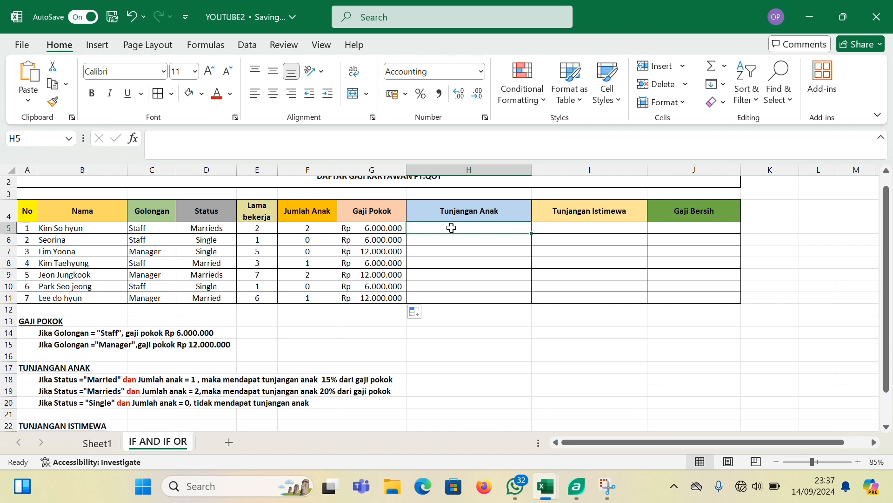
pyautogui.write('=')
pyautogui.press('capslock')
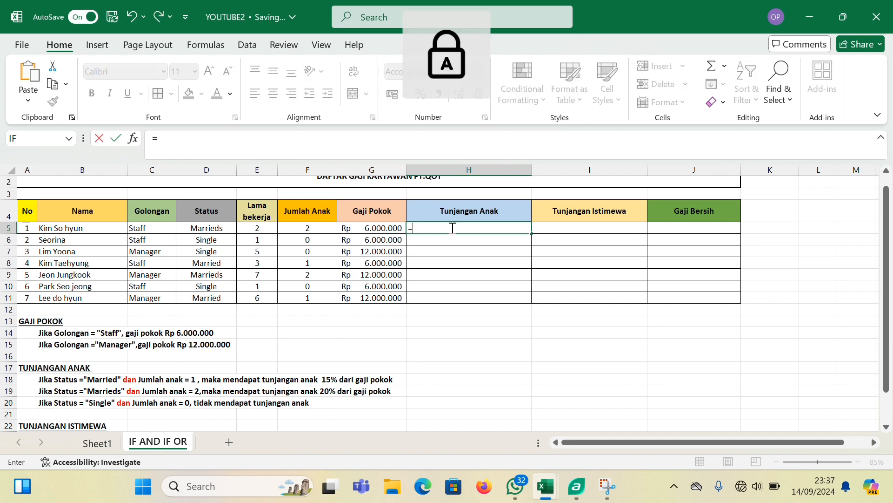
pyautogui.write('IF(')
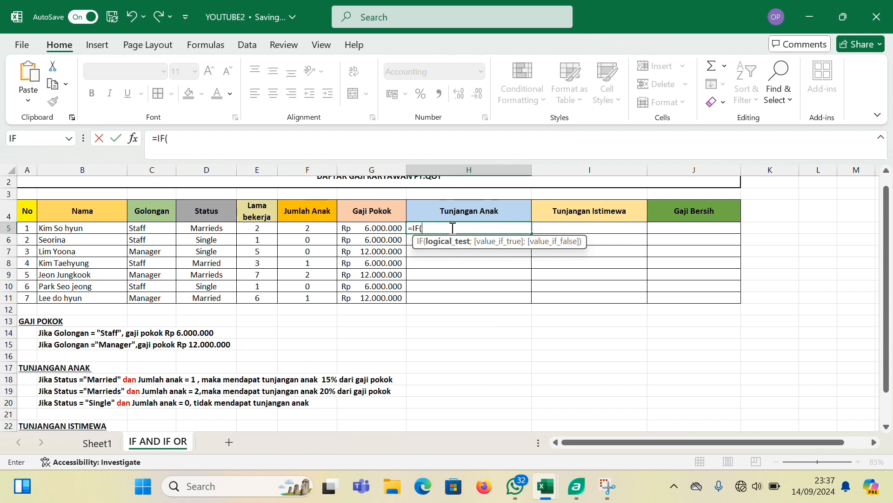
pyautogui.write('AND')
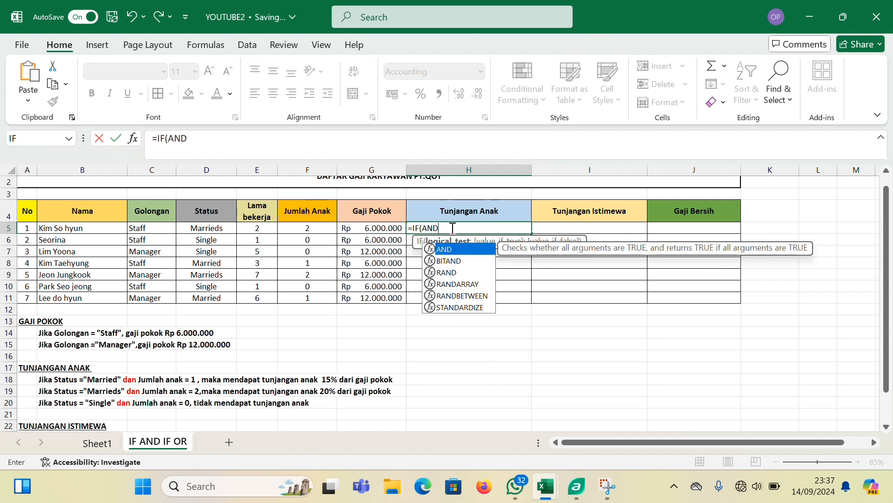
pyautogui.write('(')
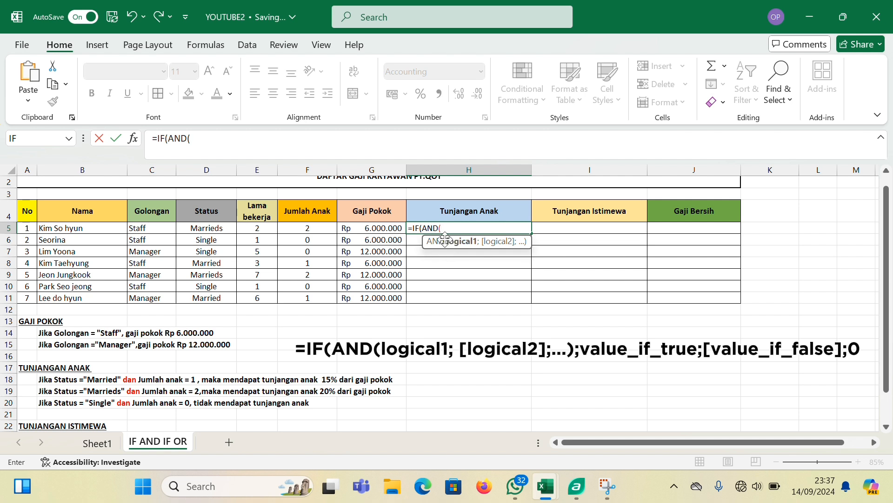
# Enter D5="Married" as the first condition of the AND test in the H5 formula
pyautogui.click(208, 229)
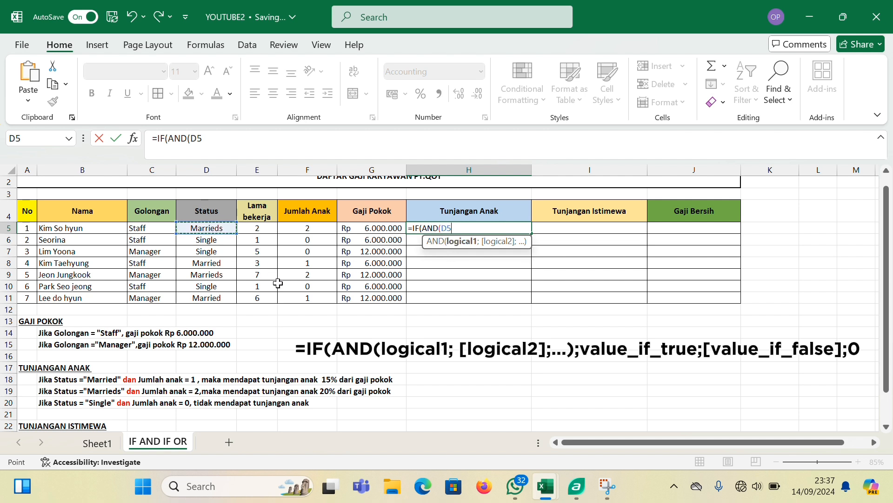
pyautogui.write('=')
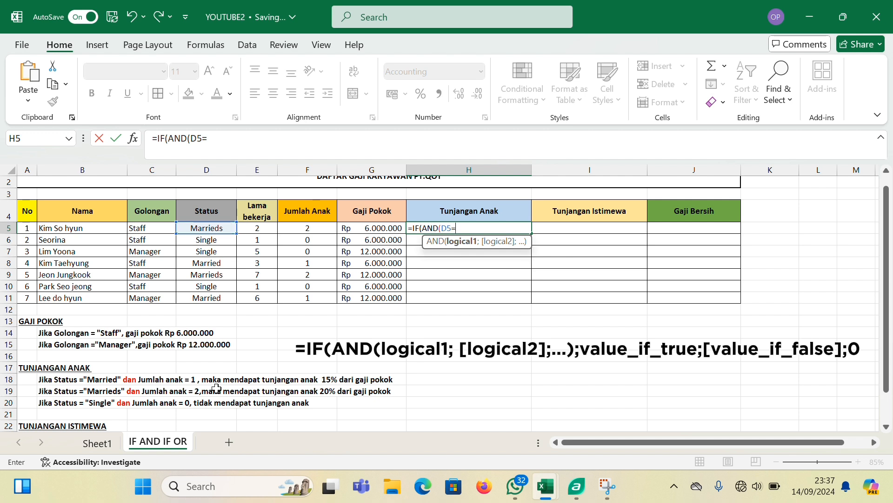
pyautogui.write('"M')
pyautogui.press('capslock')
pyautogui.write('arried"')
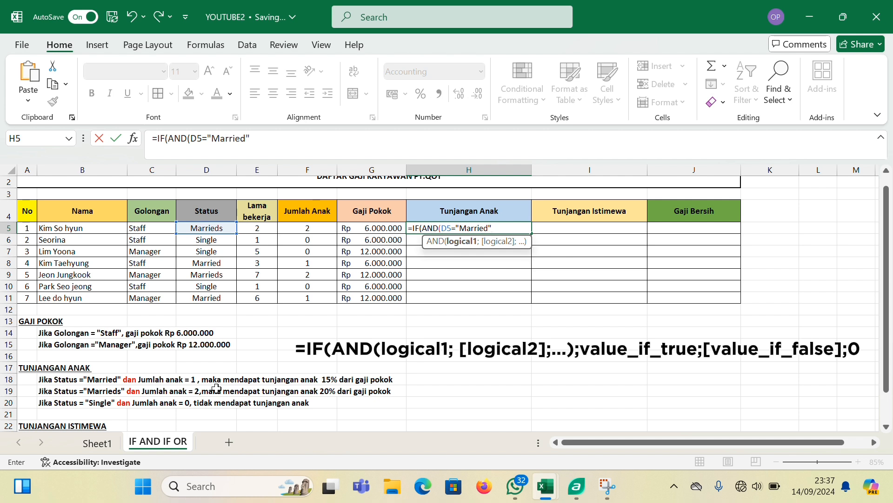
pyautogui.write(';')
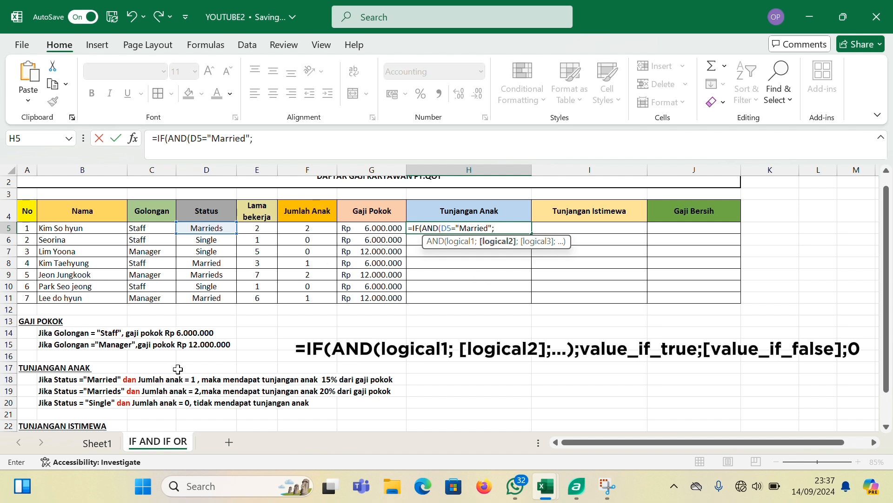
# Add F5=1 as the second condition and close the AND test in the H5 formula
pyautogui.click(308, 231)
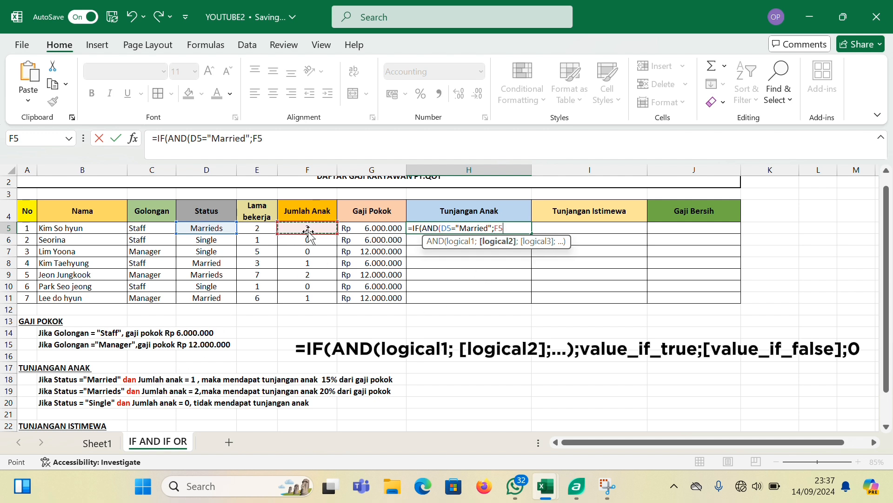
pyautogui.write('=1')
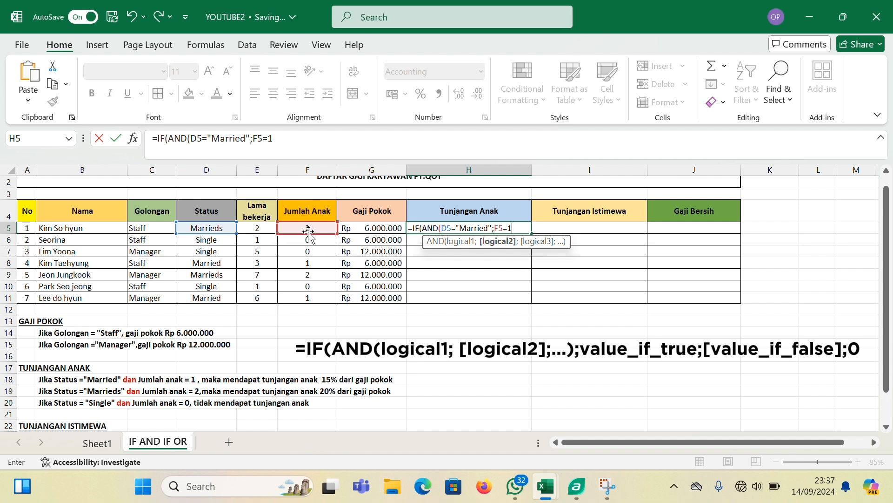
pyautogui.write(')')
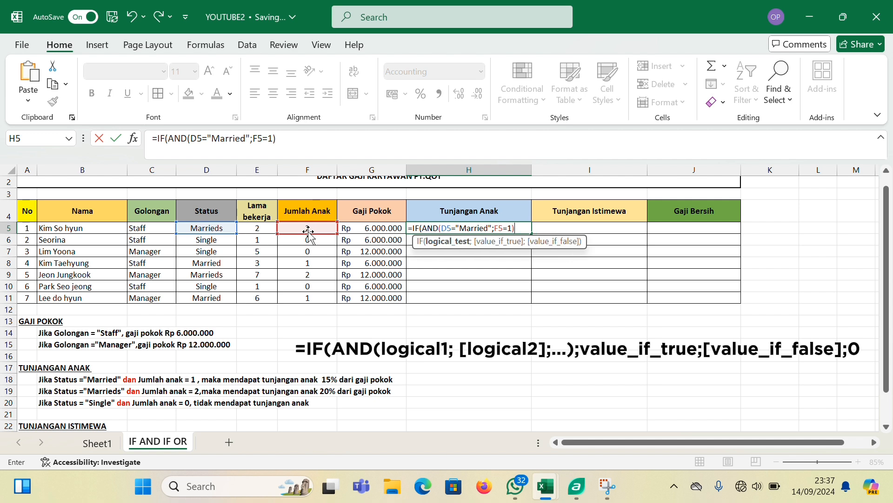
pyautogui.write(';')
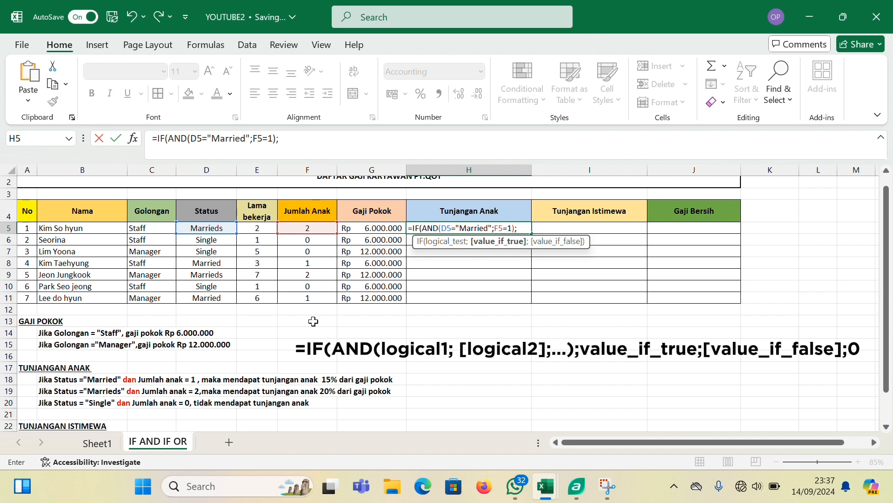
# Set the H5 formula's value if true to 15%*G5
pyautogui.write('15%*')
pyautogui.click(377, 229)
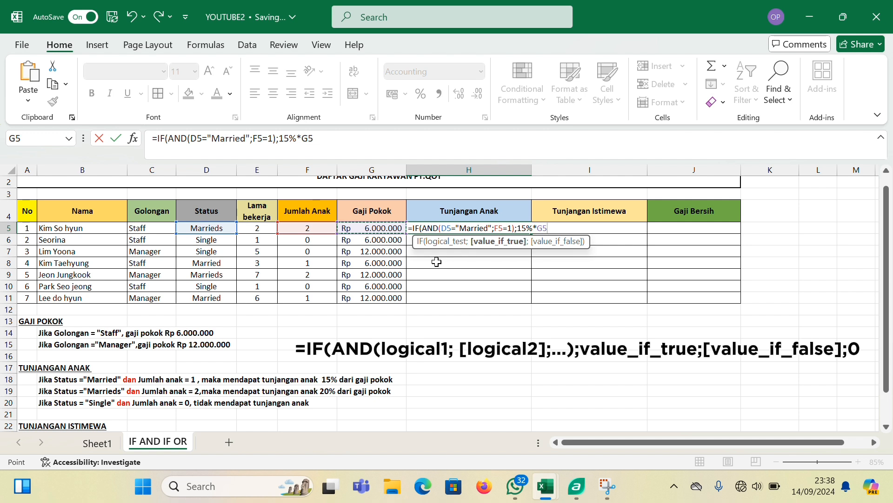
pyautogui.write(';')
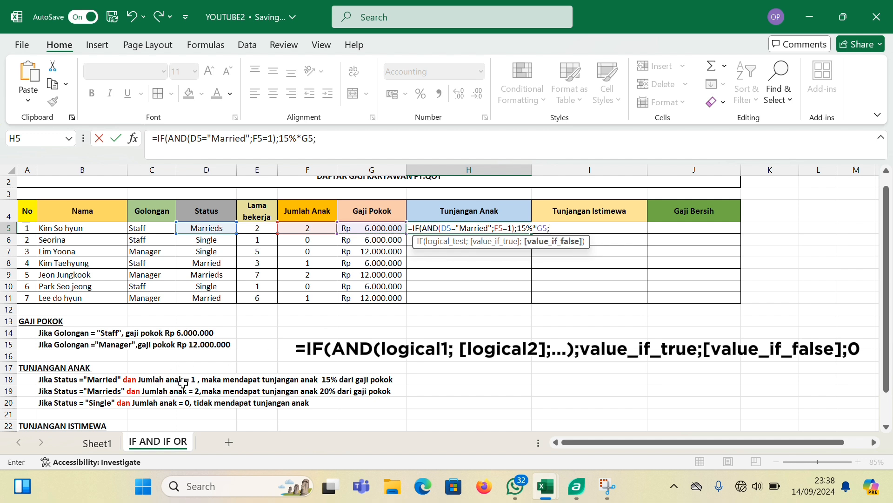
# Nest a second IF with an AND test as the false value of the H5 formula
pyautogui.press('capslock')
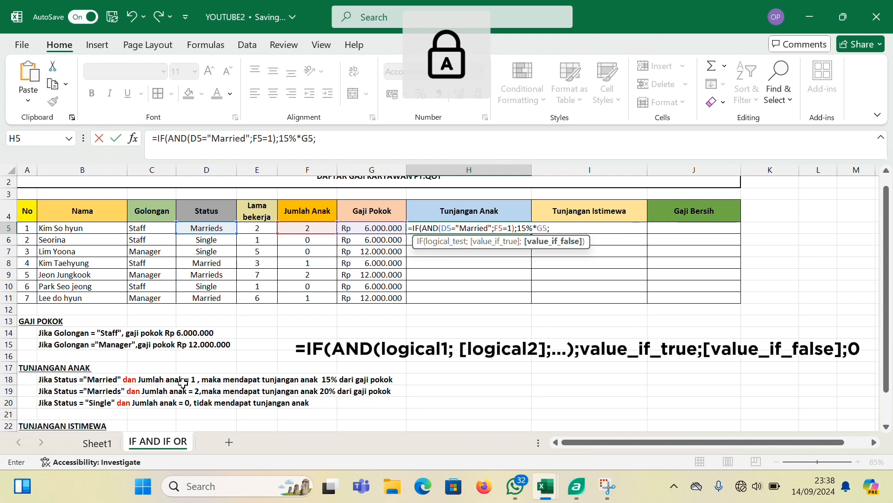
pyautogui.write('IF(AND')
pyautogui.press('BackSpace')
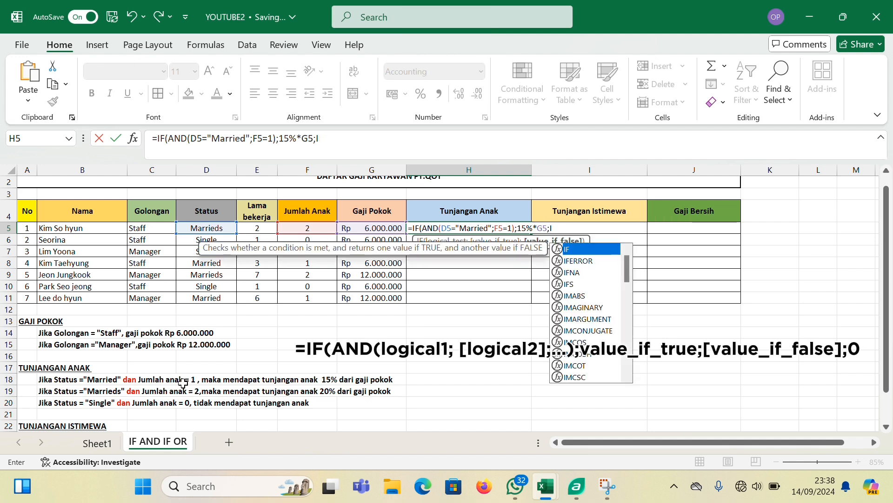
pyautogui.write('F(')
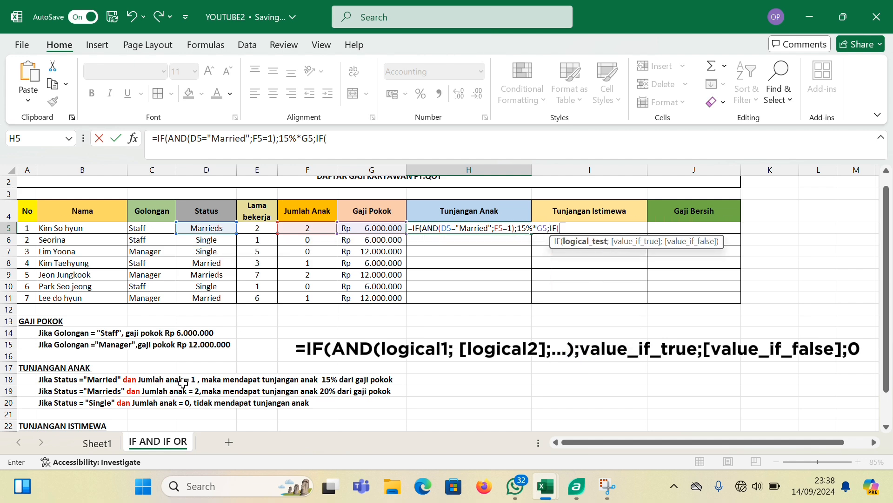
pyautogui.write('AND(')
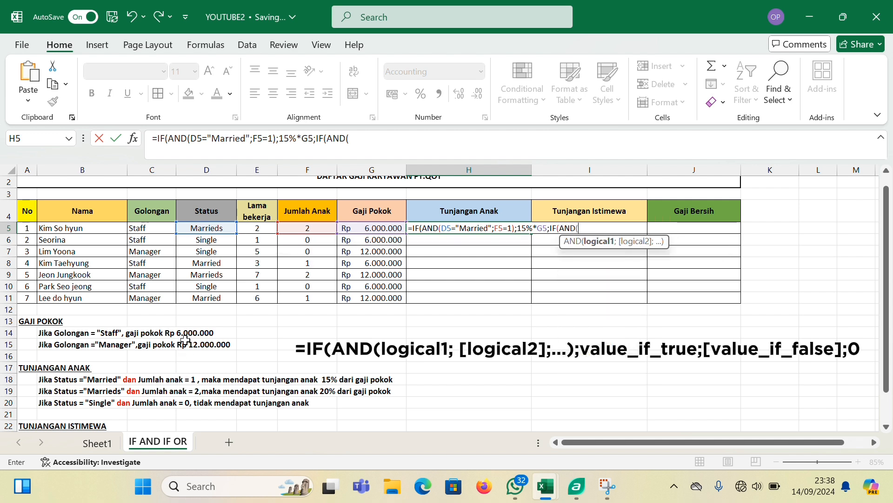
# Enter D5="Marrieds" as the first condition of the second AND test in the H5 formula
pyautogui.click(226, 228)
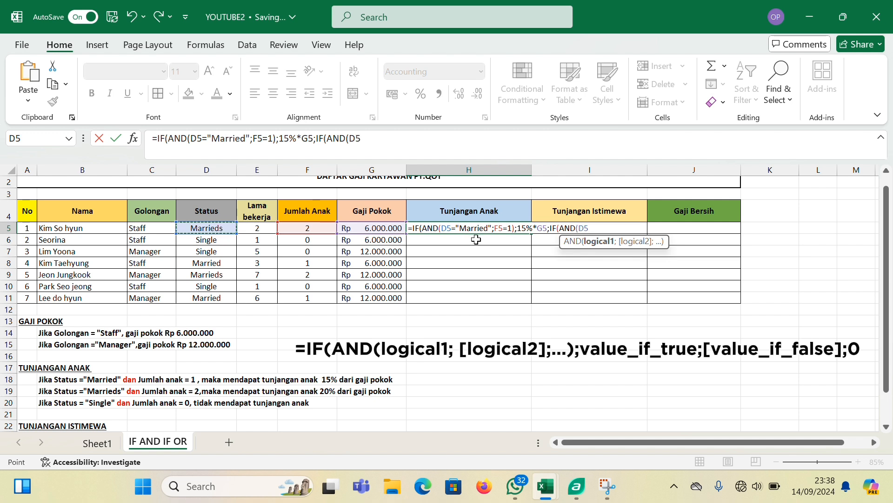
pyautogui.write('="M')
pyautogui.press('capslock')
pyautogui.write('arr')
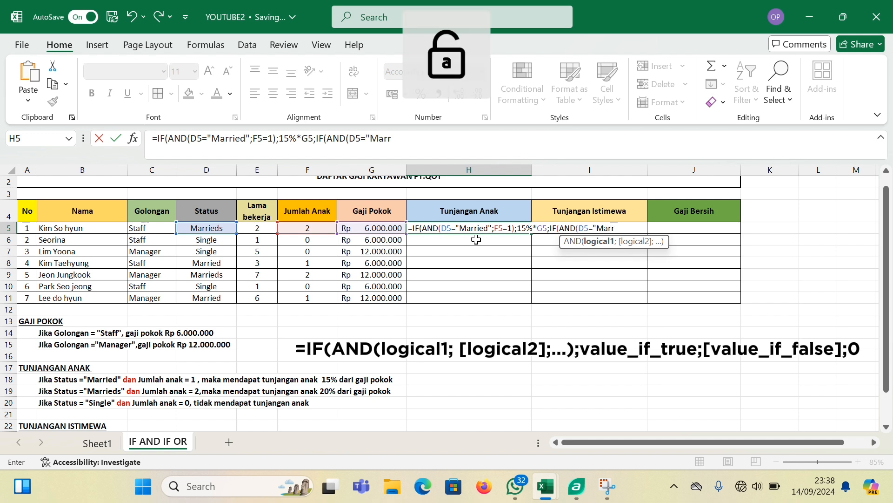
pyautogui.write('ied"')
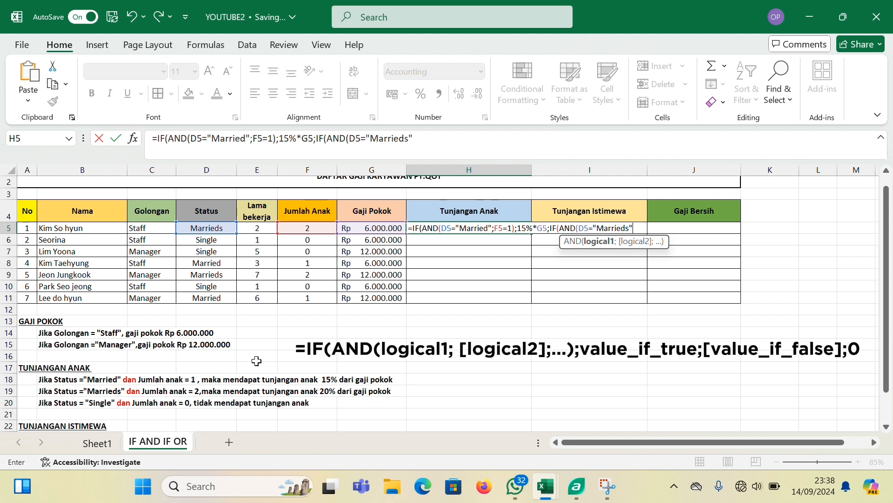
pyautogui.write(';')
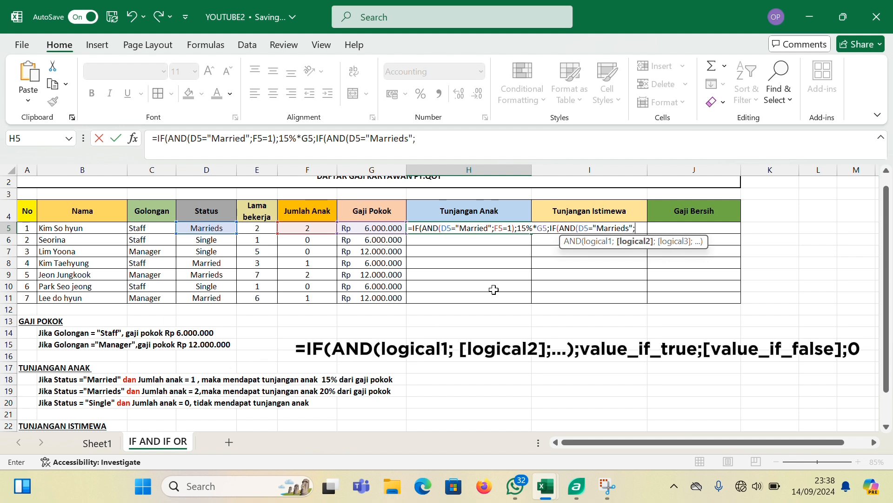
# Add F5=2 as the second AND test's other condition and close that test in the H5 formula
pyautogui.click(307, 228)
pyautogui.write('=')
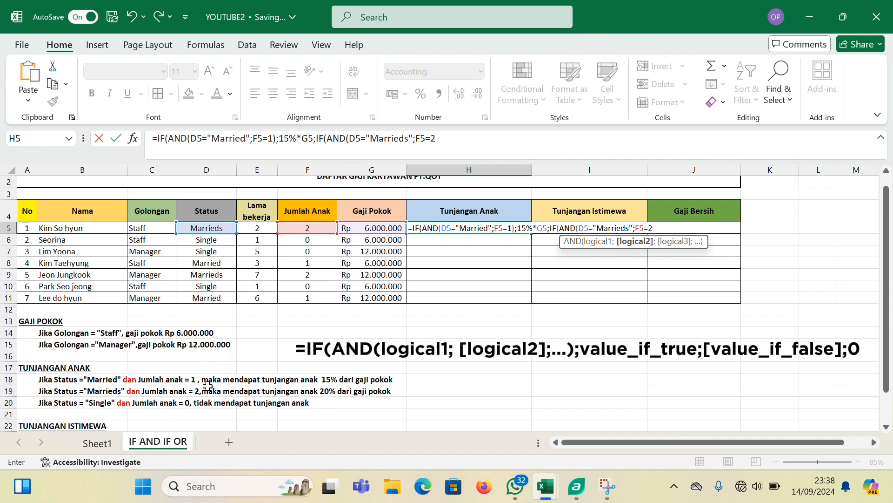
pyautogui.write('2)')
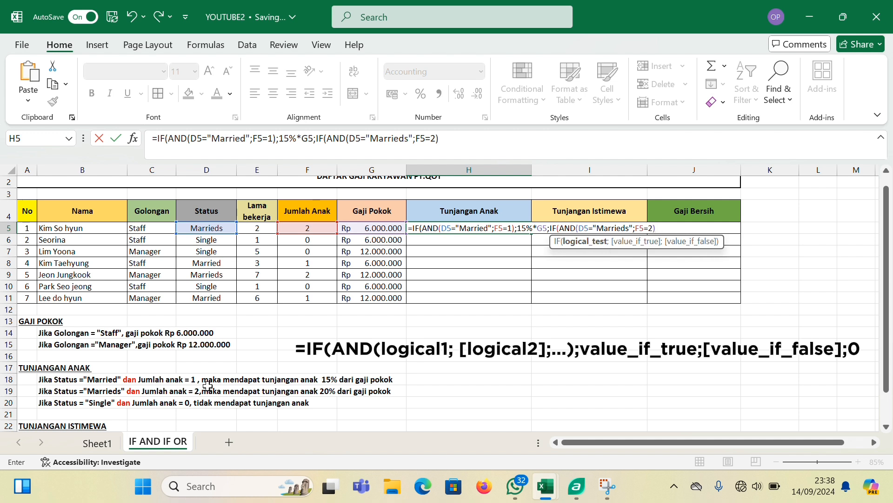
pyautogui.write(';')
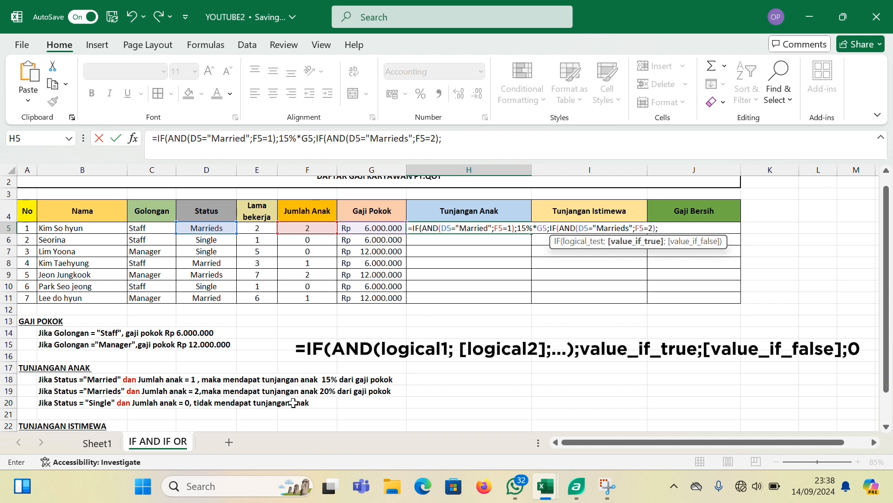
pyautogui.write('20%*')
# Set the second IF's value if true to 20%*G5 in the H5 formula
pyautogui.click(369, 227)
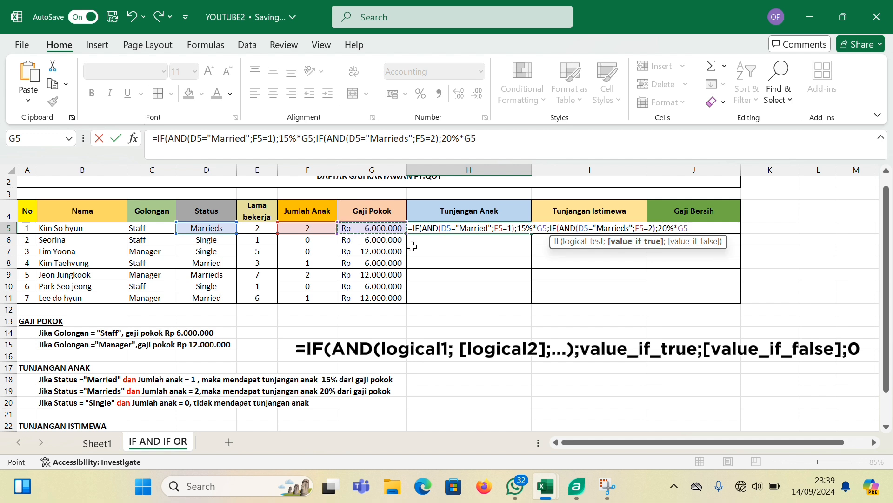
pyautogui.write(';')
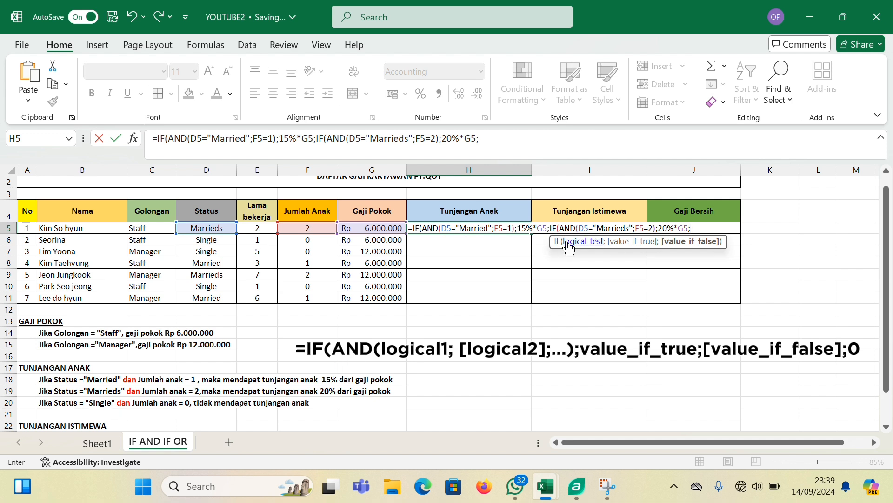
pyautogui.write('if(')
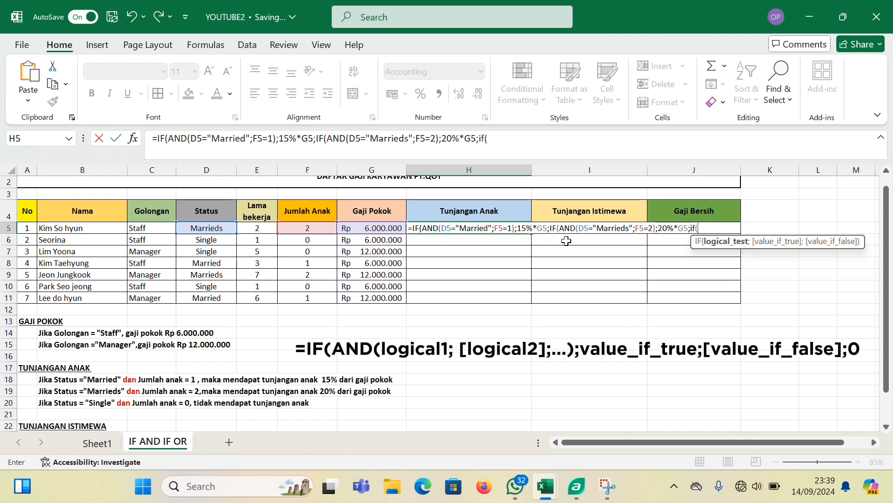
pyautogui.press('BackSpace')
pyautogui.press('BackSpace')
pyautogui.press('BackSpace')
# Nest a third IF with an AND test as the second IF's false value in the H5 formula
pyautogui.press('capslock')
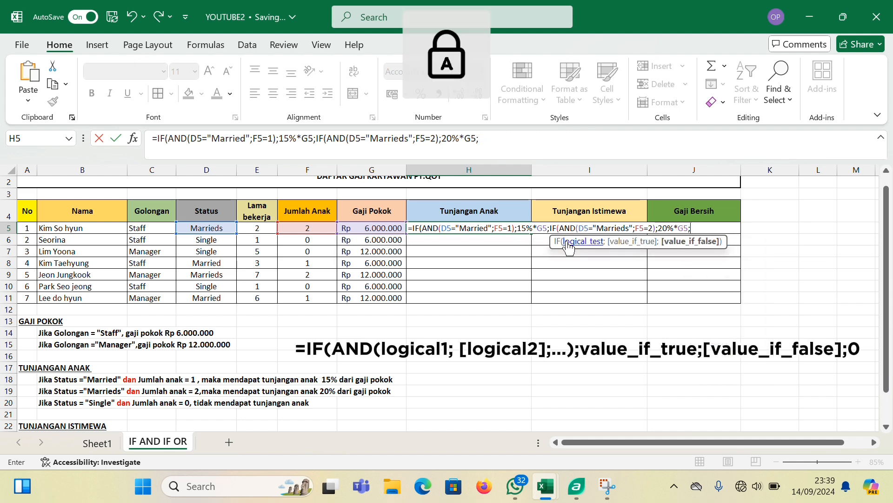
pyautogui.write('IF(AND')
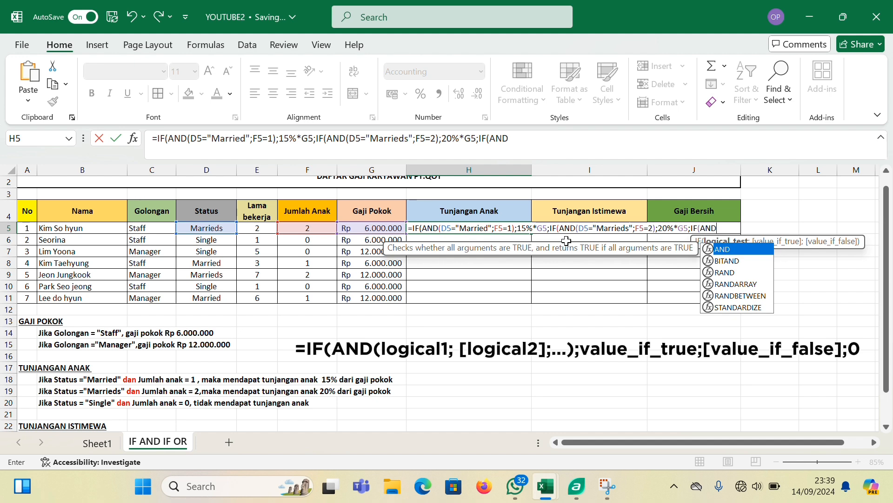
pyautogui.write('(')
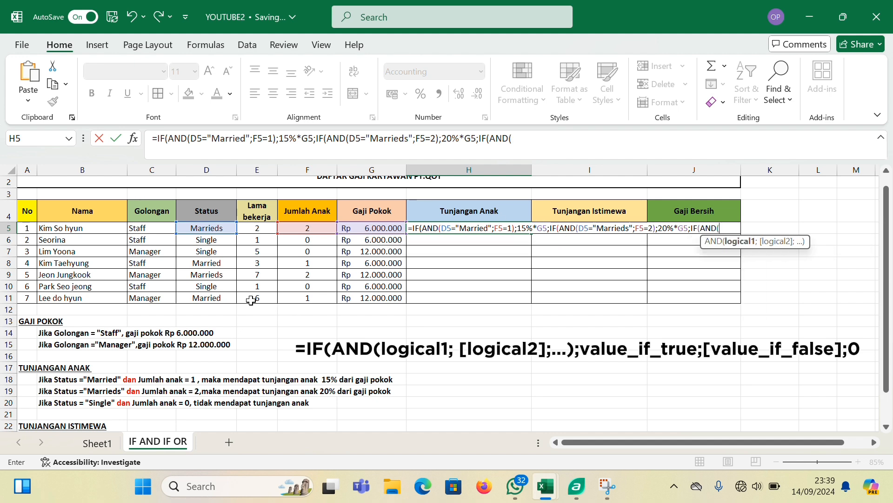
# Enter D5="Single" as the first condition of the third AND test in the H5 formula
pyautogui.click(200, 230)
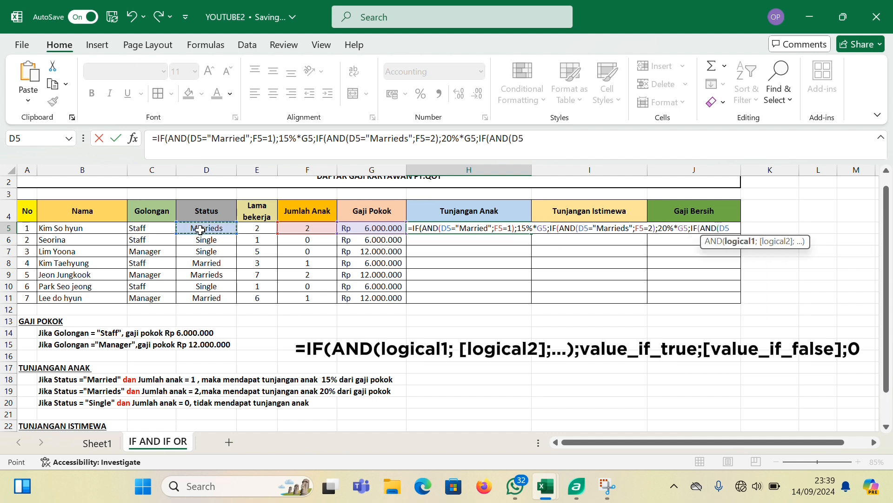
pyautogui.write('=')
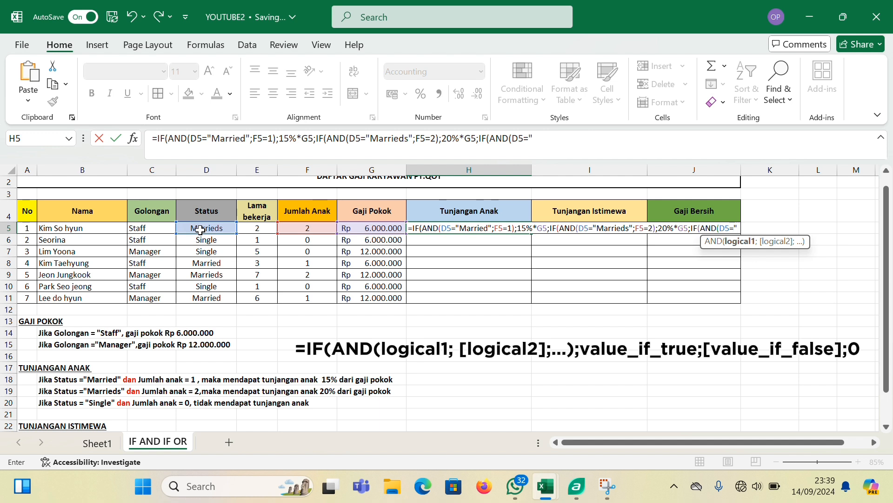
pyautogui.write('"S')
pyautogui.press('capslock')
pyautogui.write('ing')
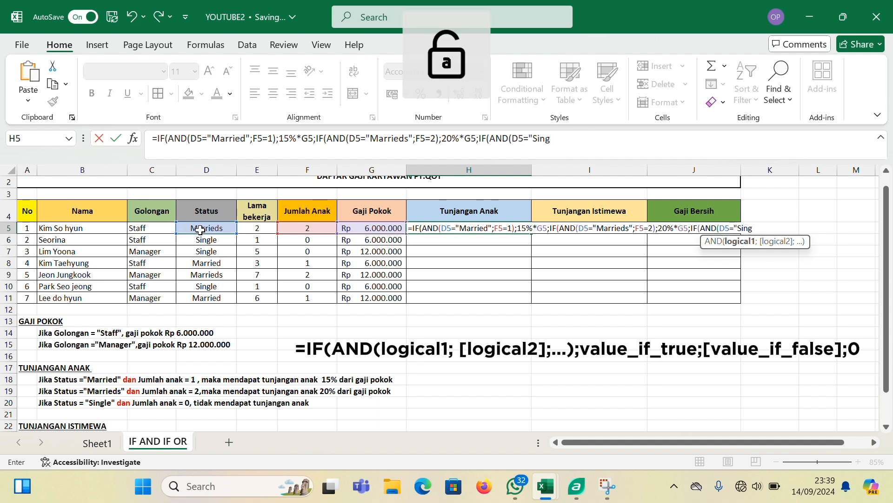
pyautogui.write('le"')
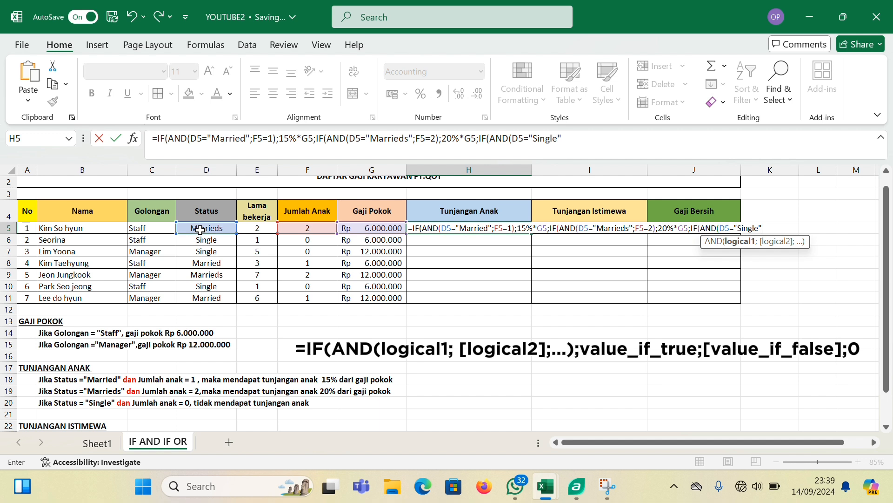
pyautogui.write(';')
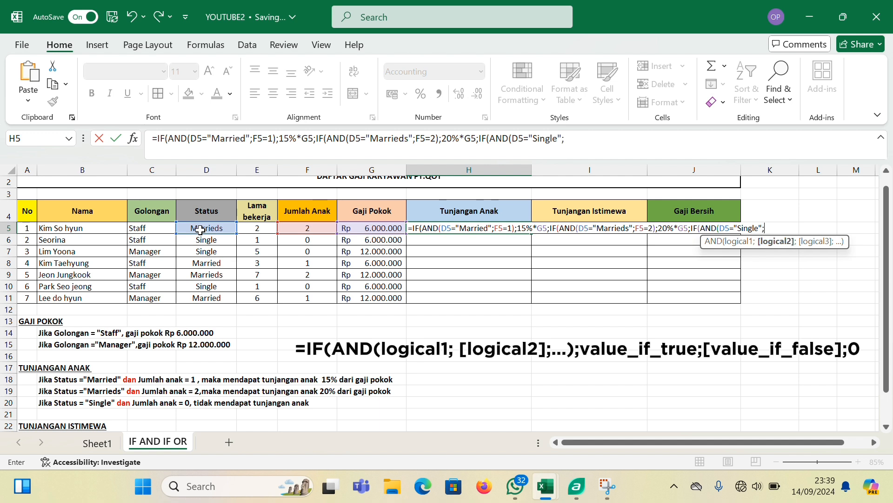
# Add F5=0 as the third AND test's other condition and close that test in the H5 formula
pyautogui.click(313, 227)
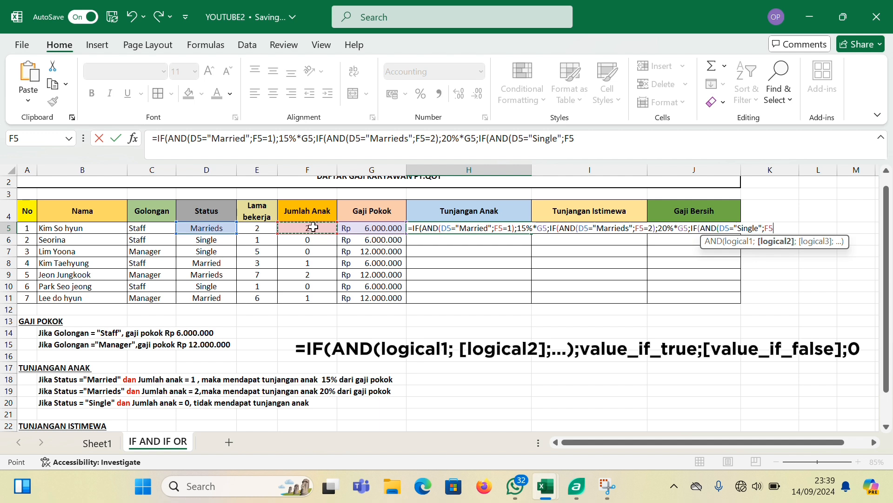
pyautogui.write('=0')
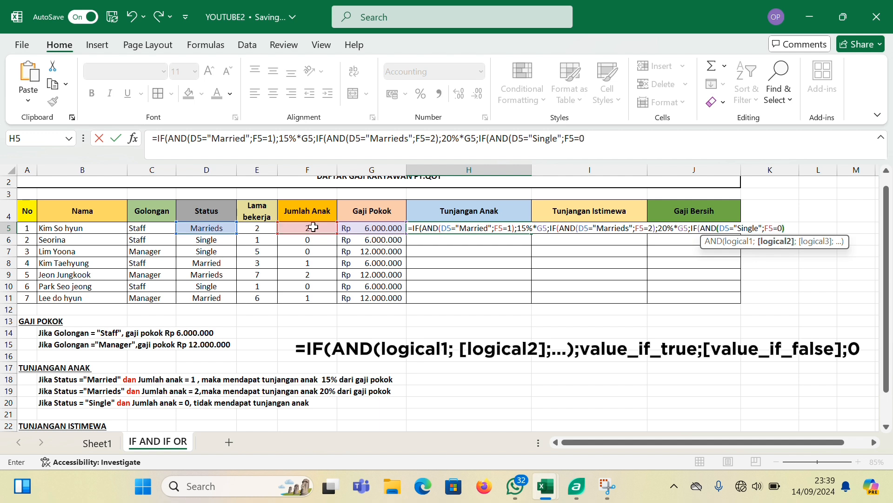
pyautogui.write(')')
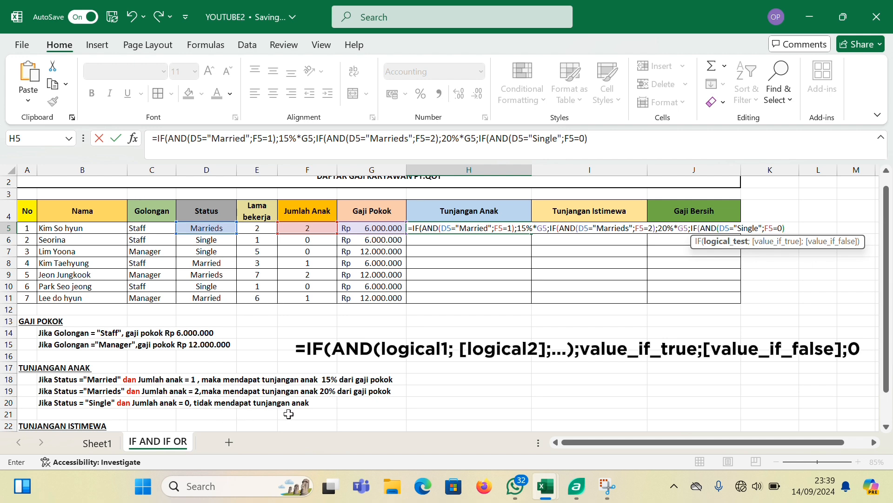
# Set the third IF's value if true to the text "tidak mendapat tunjangan anak" in the H5 formula
pyautogui.write(';"')
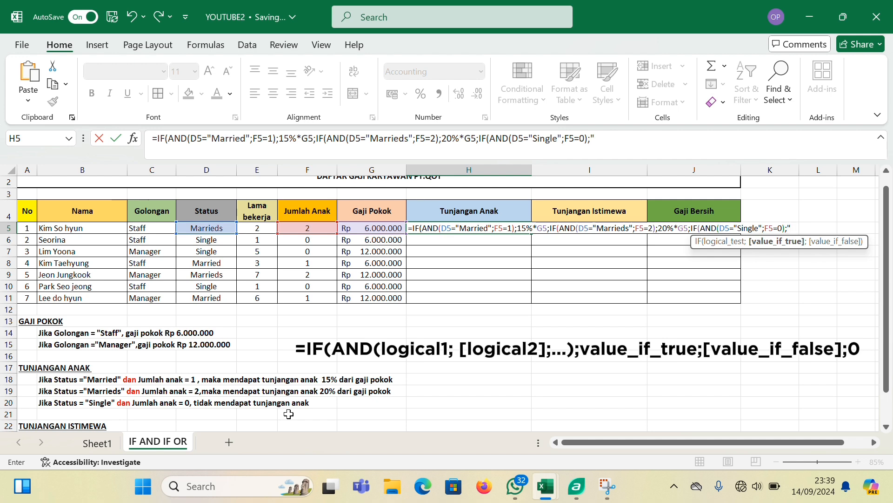
pyautogui.write('tidak mend')
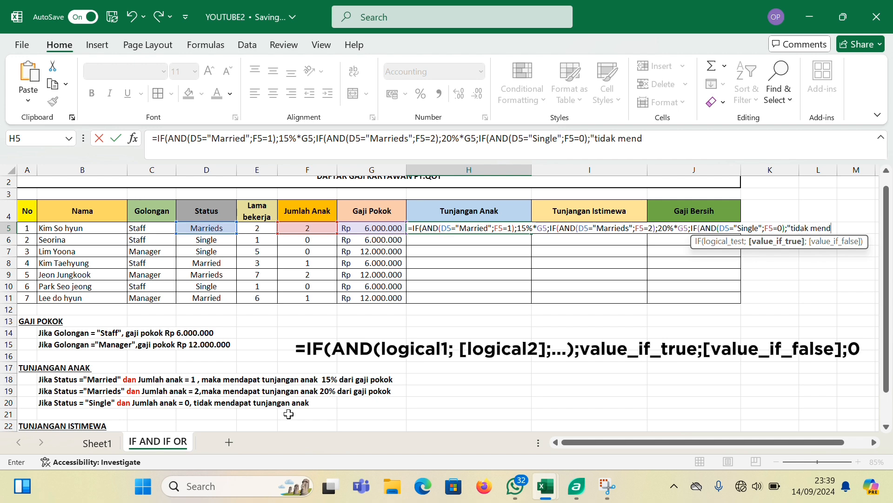
pyautogui.write('apat tunjangan anak')
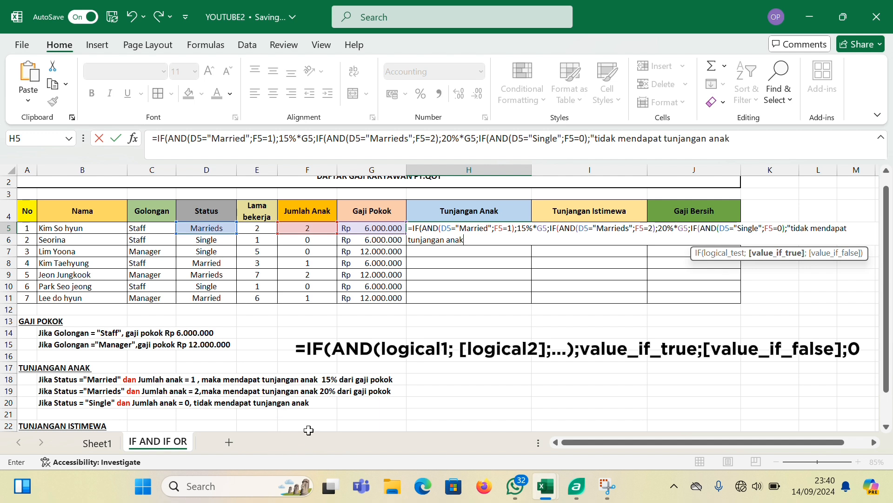
pyautogui.write('";0')
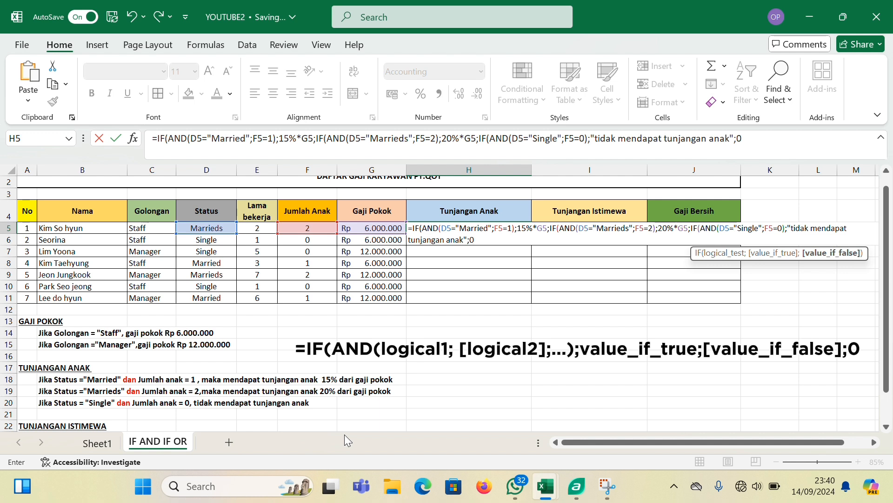
# Set the third IF's value if false to 0, close all three IFs and commit the H5 formula
pyautogui.write(')))')
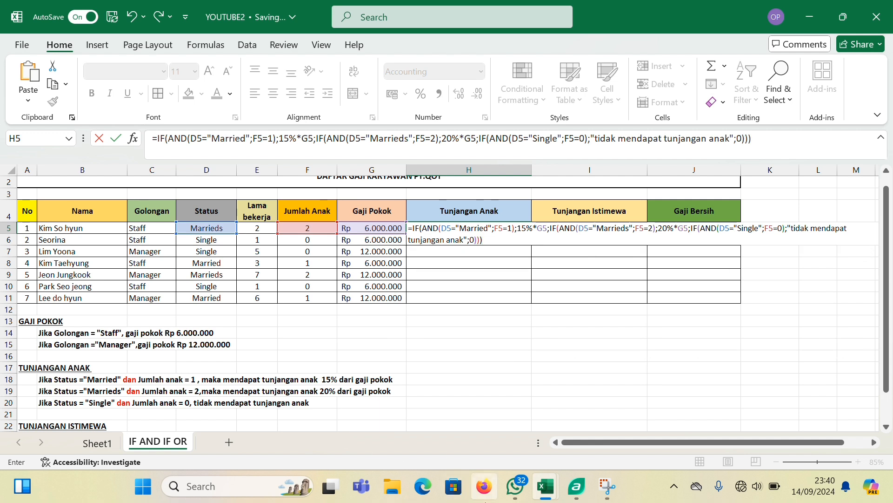
pyautogui.press('Return')
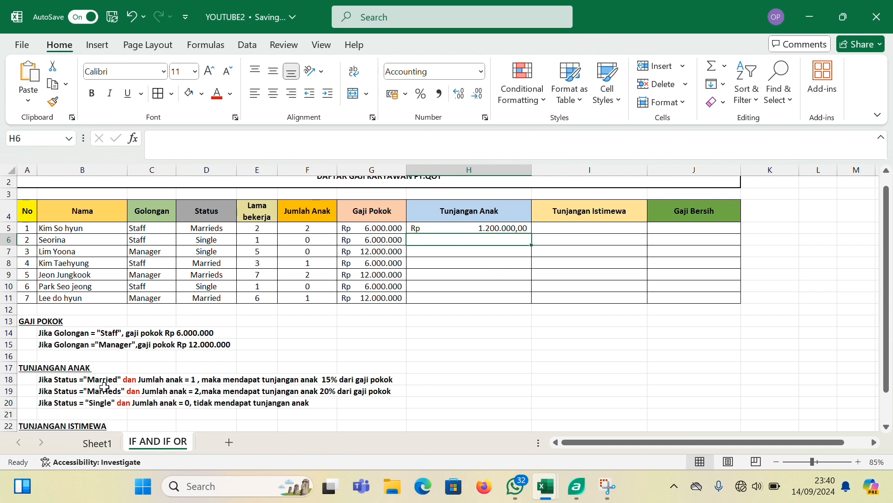
# Fill the Tunjangan Anak formula from H5 down to H11
pyautogui.click(492, 228)
pyautogui.moveTo(529, 232); pyautogui.dragTo(524, 304)
pyautogui.click(475, 332)
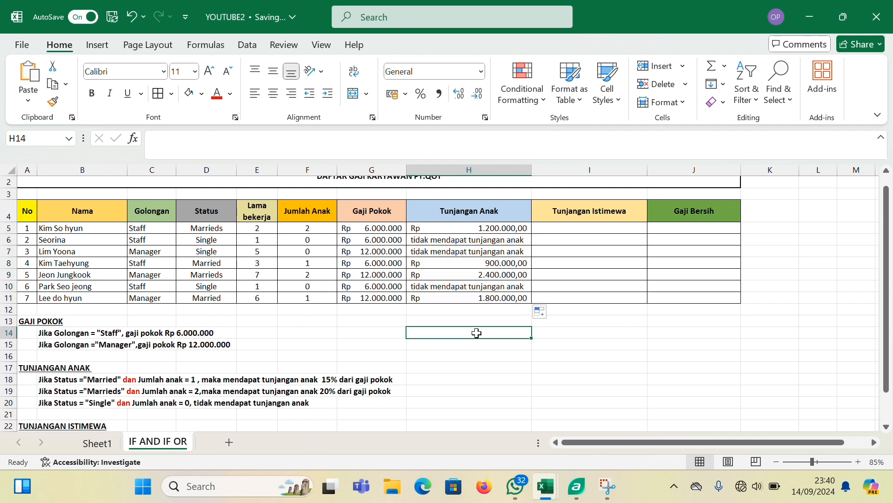
# Start an IF formula with an OR test in I5, the first Tunjangan Istimewa cell
pyautogui.scroll(-1, 237, 374)
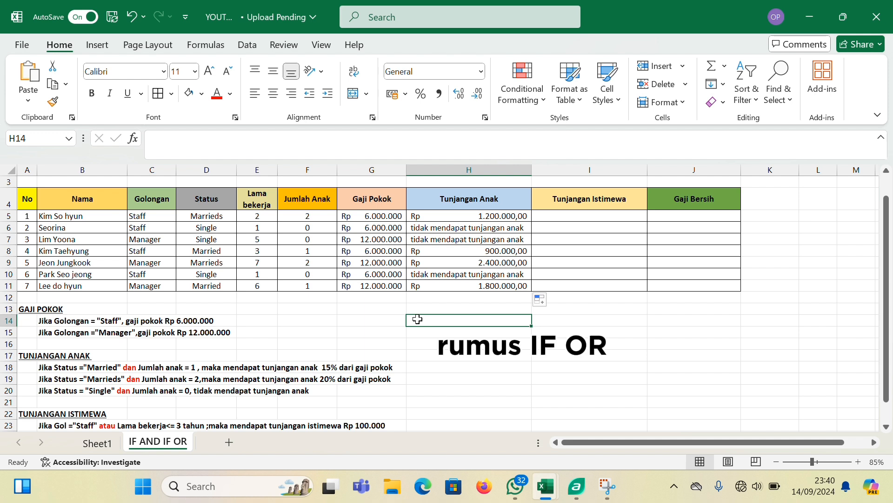
pyautogui.click(599, 218)
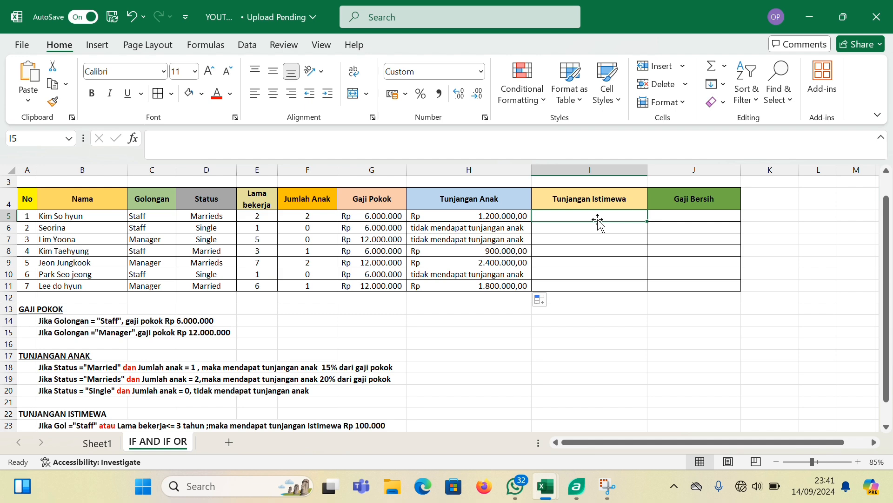
pyautogui.scroll(-1, 599, 222)
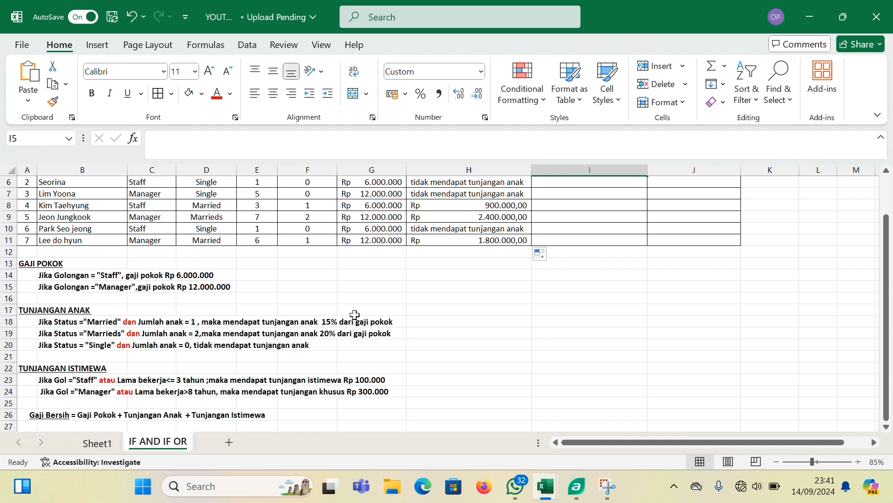
pyautogui.scroll(2, 355, 279)
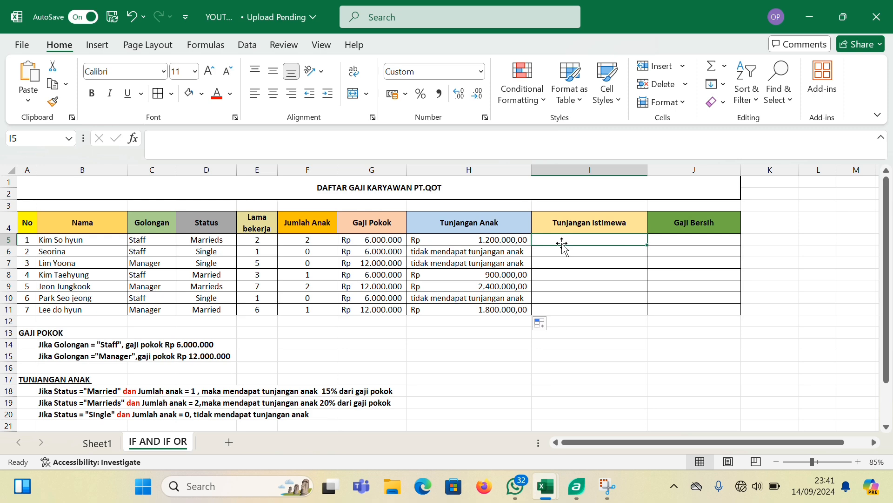
pyautogui.scroll(-1, 509, 292)
pyautogui.scroll(1, 510, 293)
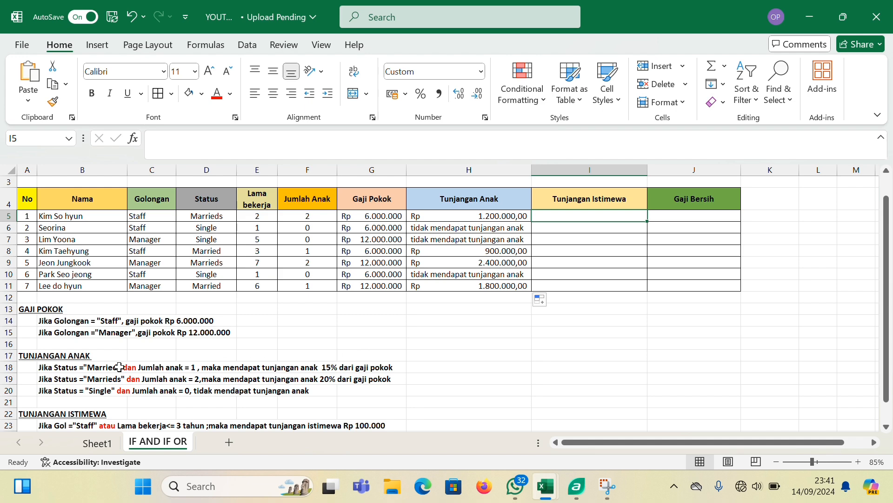
pyautogui.scroll(-1, 138, 380)
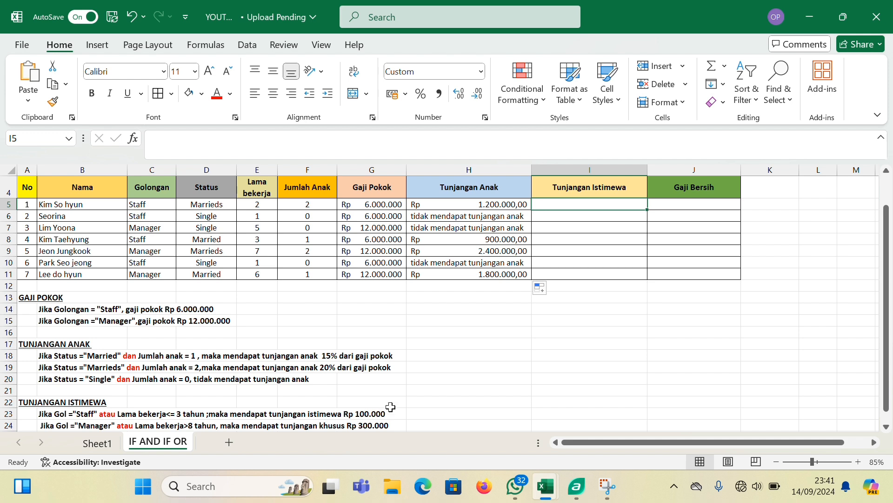
pyautogui.write('=')
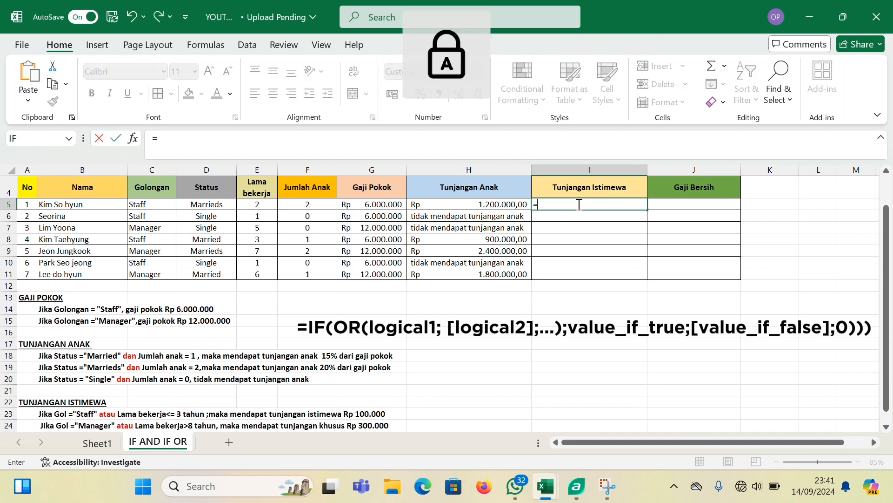
pyautogui.write('IF(')
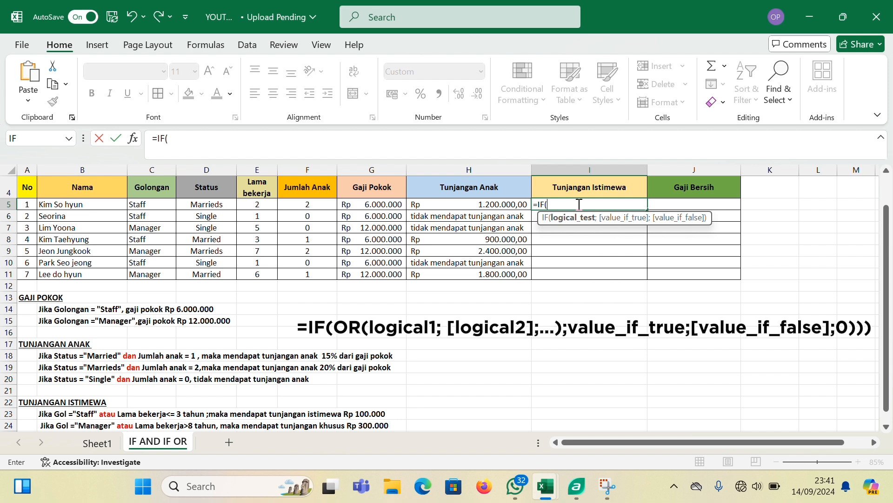
pyautogui.write('OR(')
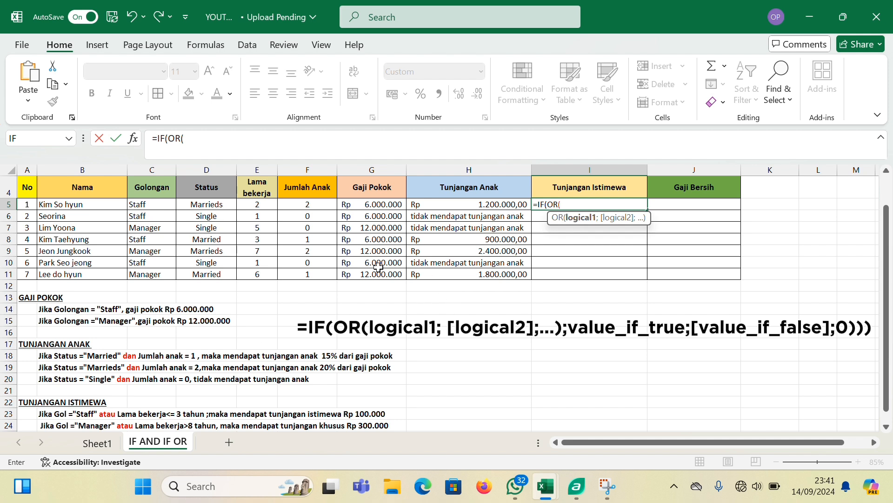
# Enter C5="Staff" as the first condition of the OR test in the I5 formula
pyautogui.click(152, 204)
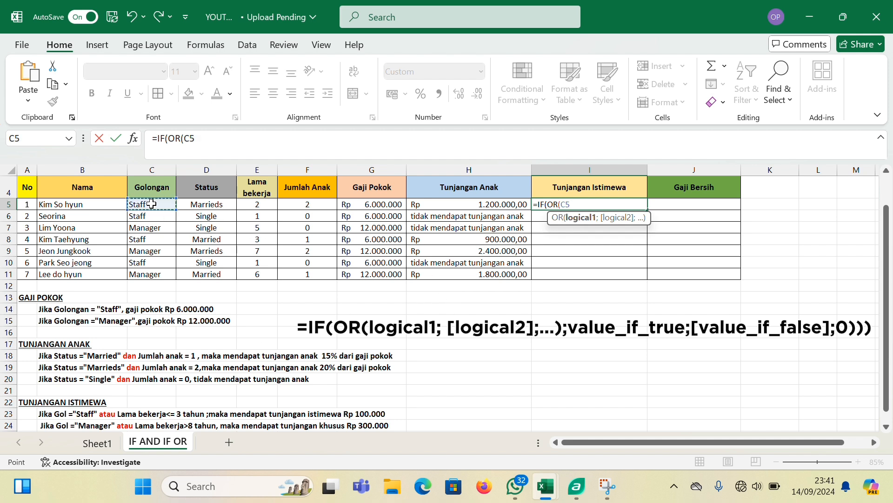
pyautogui.write('="SATAF')
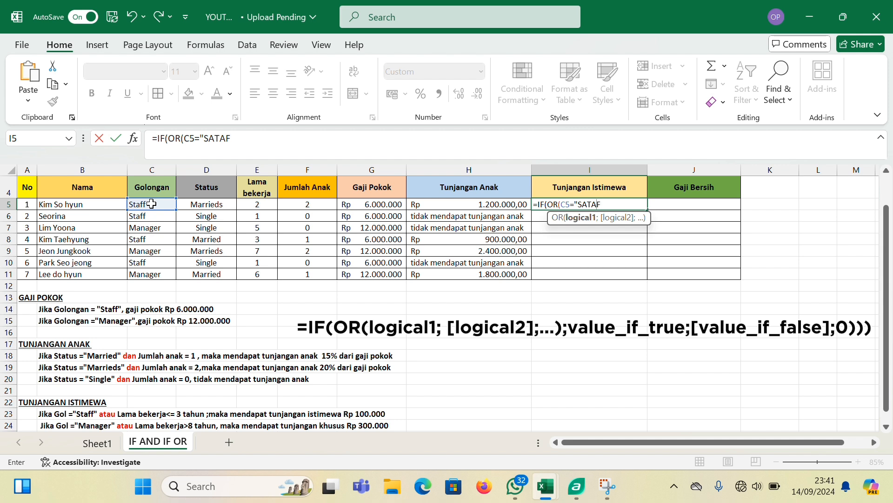
pyautogui.press('BackSpace')
pyautogui.press('BackSpace')
pyautogui.press('capslock')
pyautogui.write('taff')
# Add E5<=3 as the OR test's other condition and close that test in the I5 formula
pyautogui.write(';')
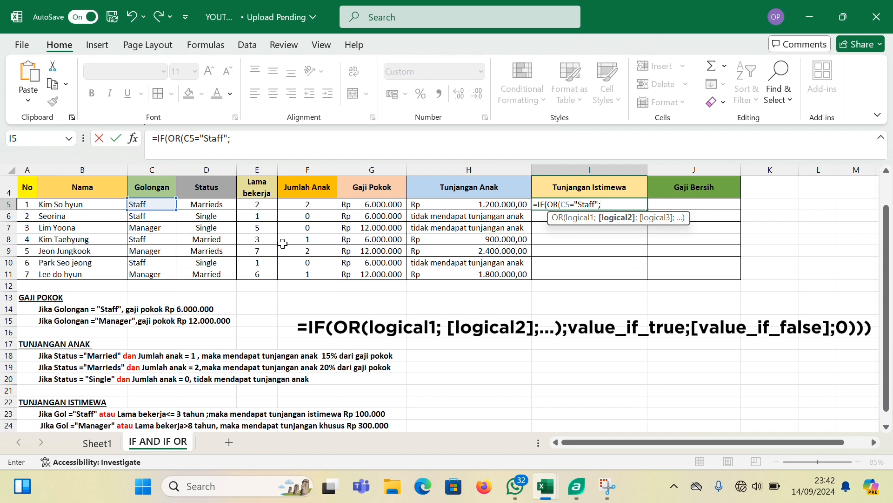
pyautogui.click(262, 204)
pyautogui.write('=3')
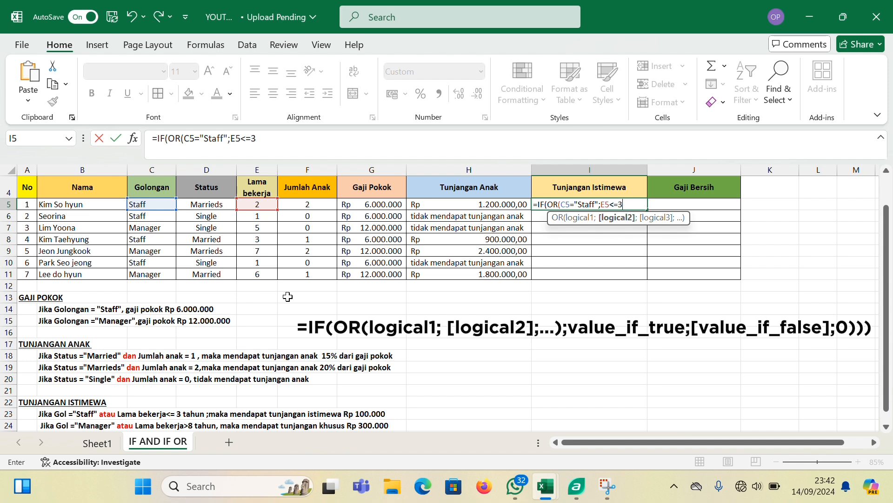
pyautogui.write(')')
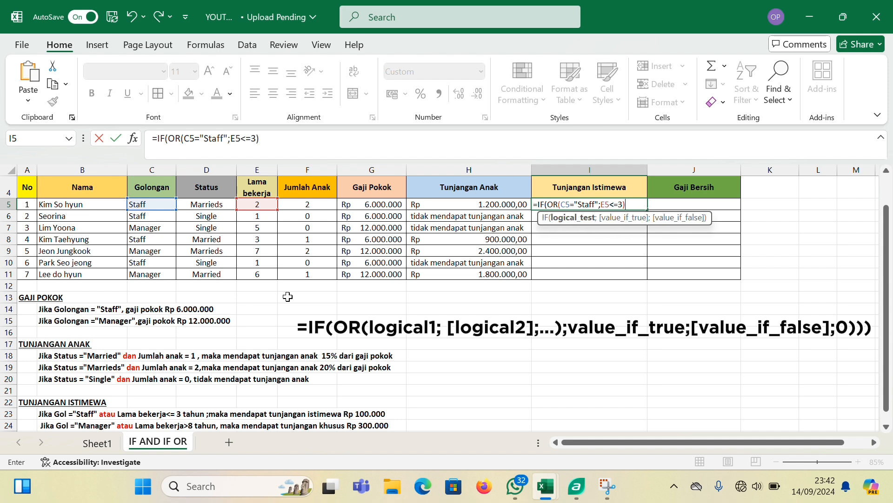
pyautogui.write(';')
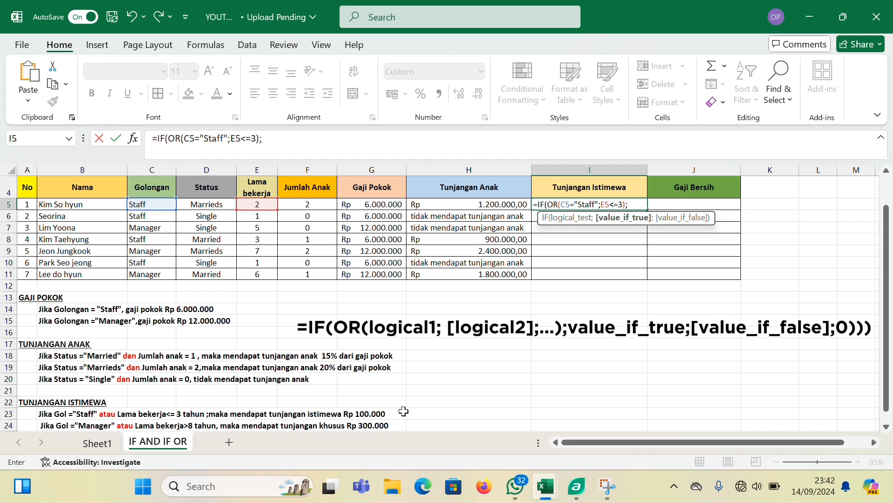
# Set the first IF's value if true to 100000 in the I5 formula
pyautogui.write('100000;')
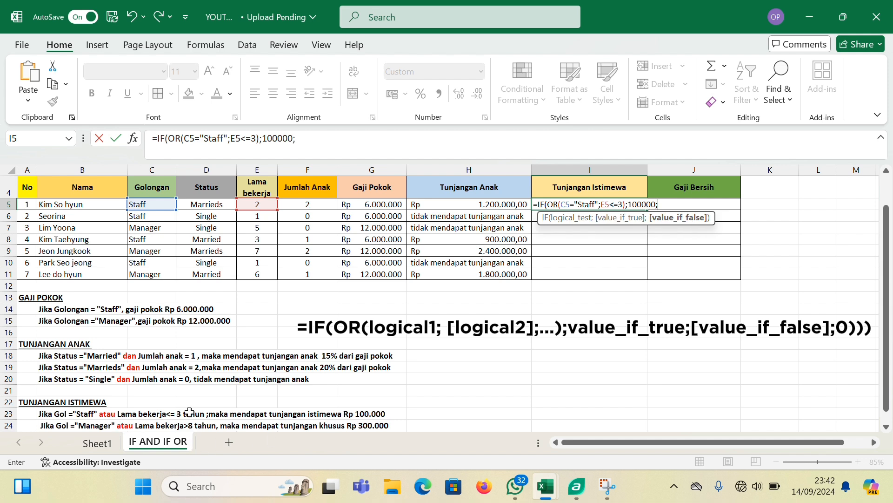
# Nest a second IF with its own OR test as the value if false in the I5 formula
pyautogui.press('capslock')
pyautogui.write('IF')
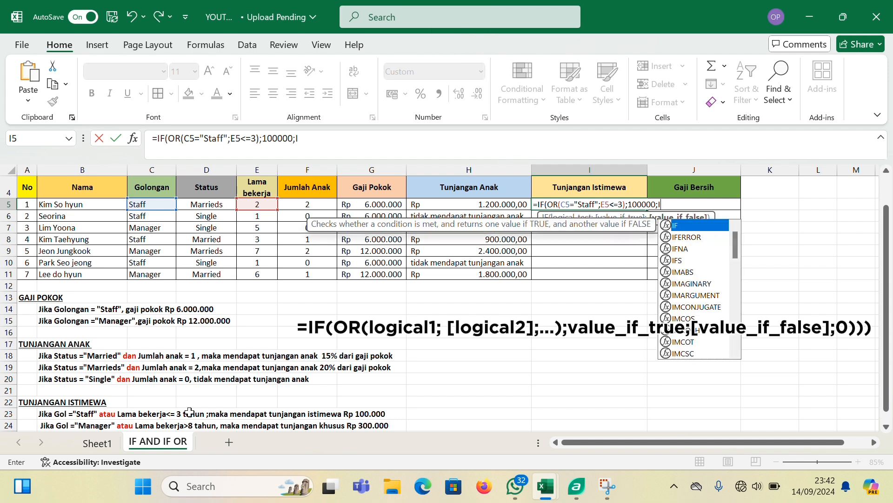
pyautogui.write('(')
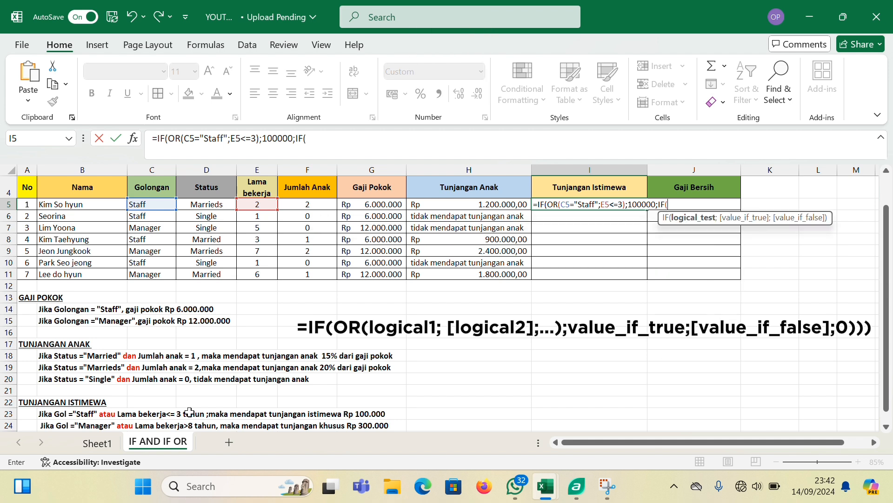
pyautogui.write('OR(')
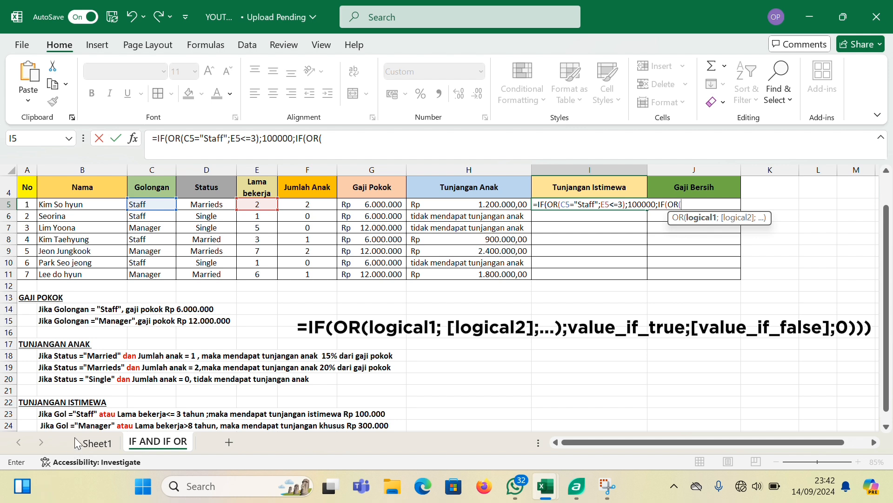
# Enter C5="Manager" as the first condition of the nested OR test in the I5 formula
pyautogui.click(158, 205)
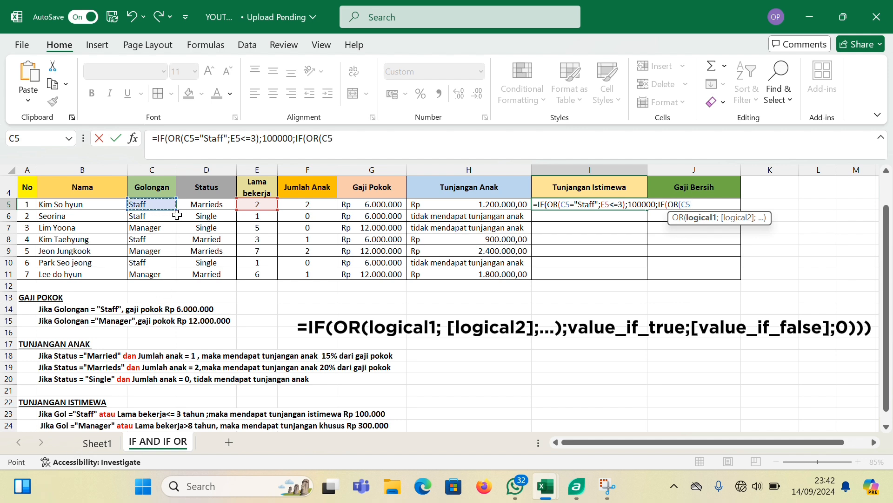
pyautogui.write('=')
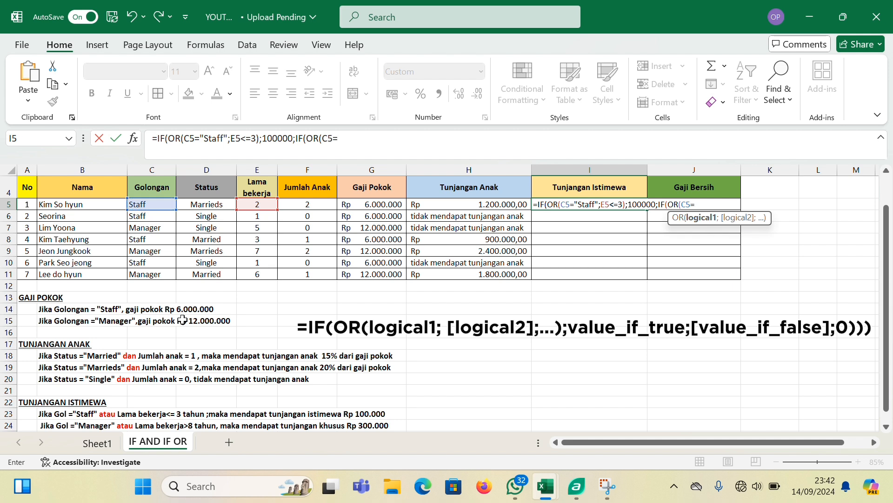
pyautogui.write('"Manager";')
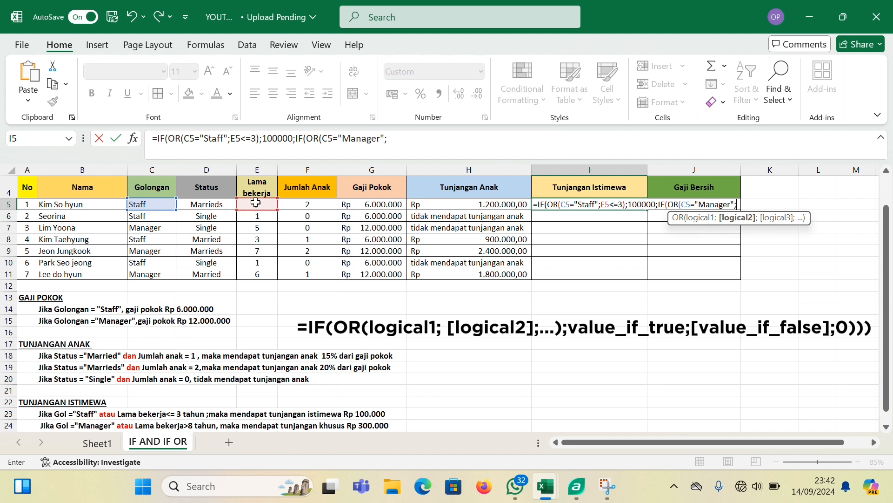
# Add E5>8 as the nested OR test's second condition and close that test in the I5 formula
pyautogui.click(254, 205)
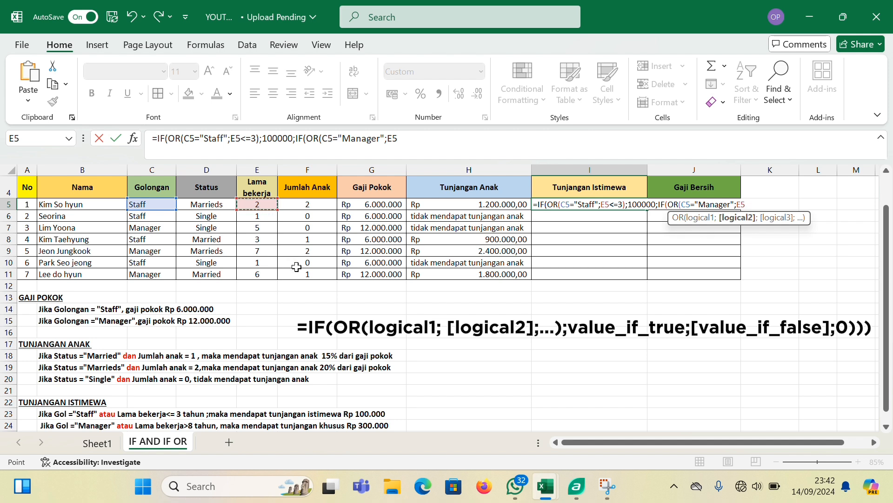
pyautogui.write('>8)')
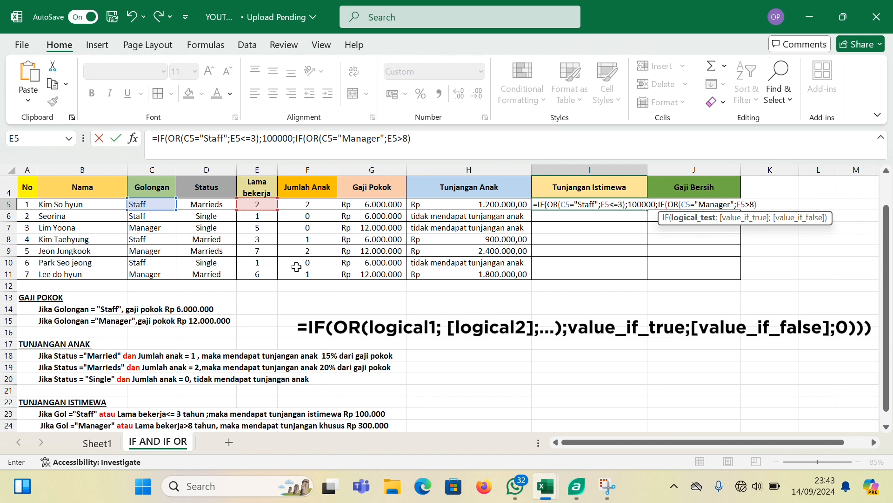
pyautogui.write(';')
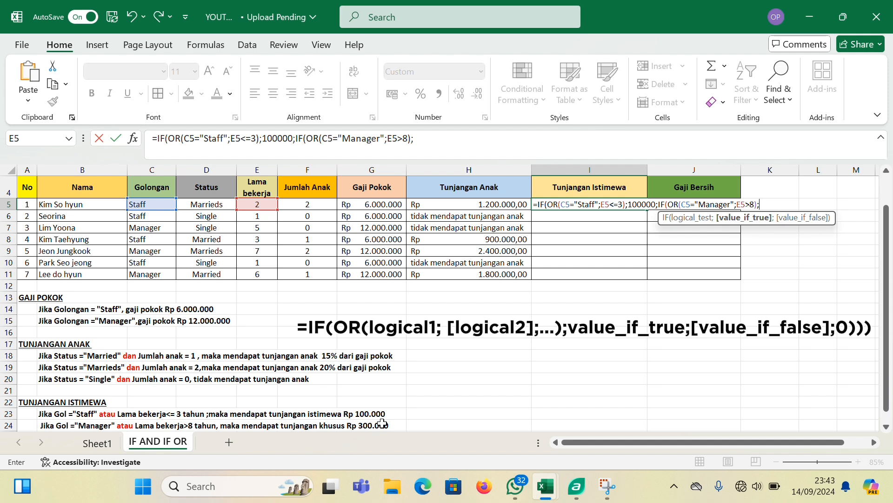
# Finish the I5 formula with 300000 as the nested IF's value if true and 0 as its value if false
pyautogui.write('00000')
pyautogui.press('BackSpace')
pyautogui.write(';')
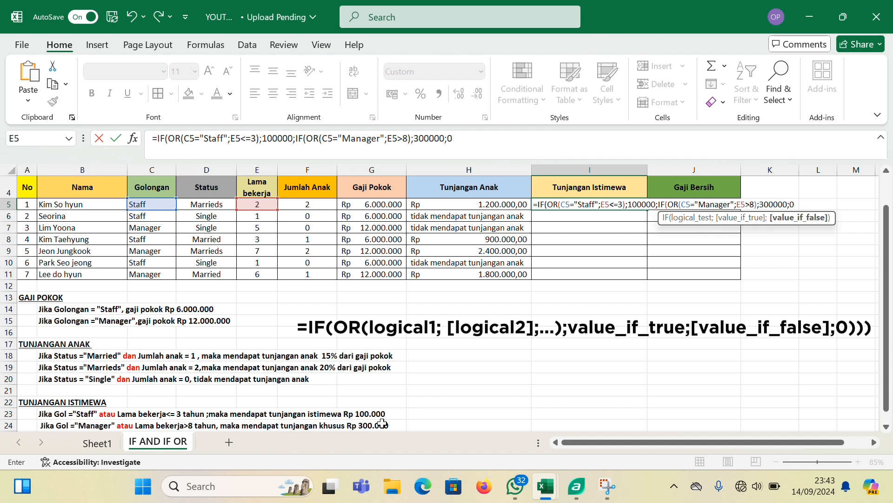
pyautogui.write('0))')
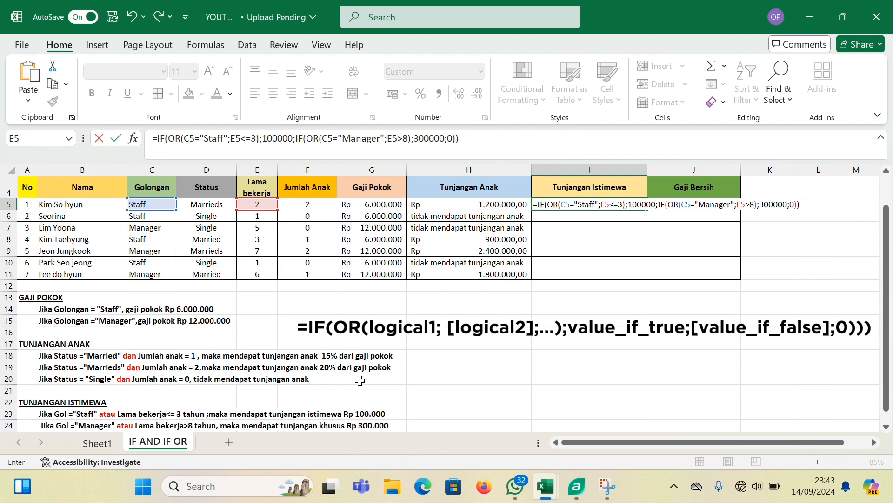
pyautogui.scroll(-1, 360, 381)
pyautogui.scroll(1, 360, 380)
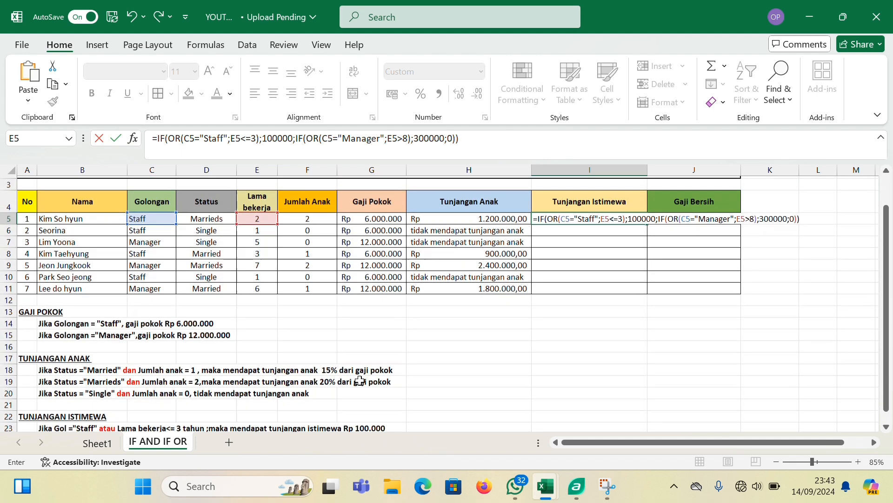
pyautogui.press('Return')
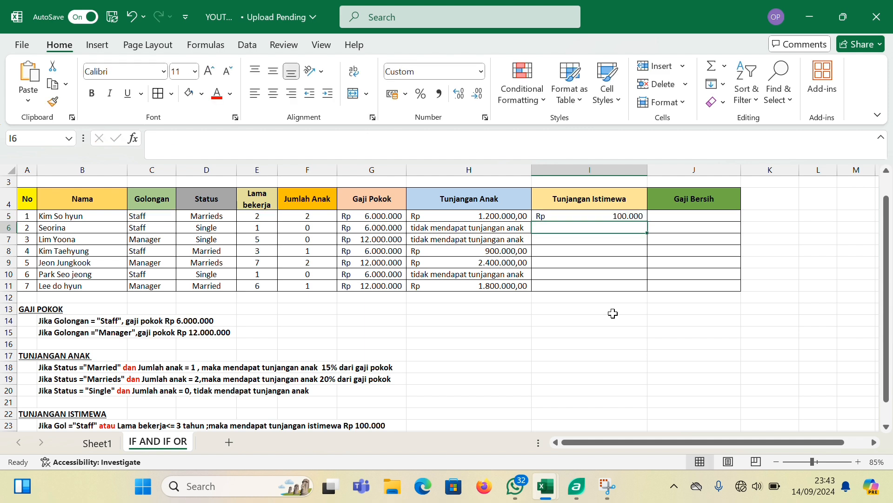
# Fill the Tunjangan Istimewa formula from I5 down to I11
pyautogui.click(574, 219)
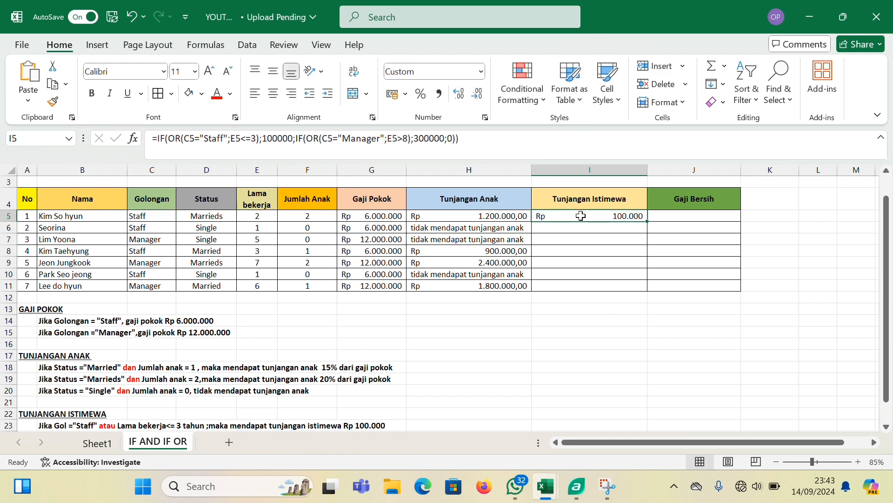
pyautogui.moveTo(650, 222); pyautogui.dragTo(634, 292)
pyautogui.click(611, 308)
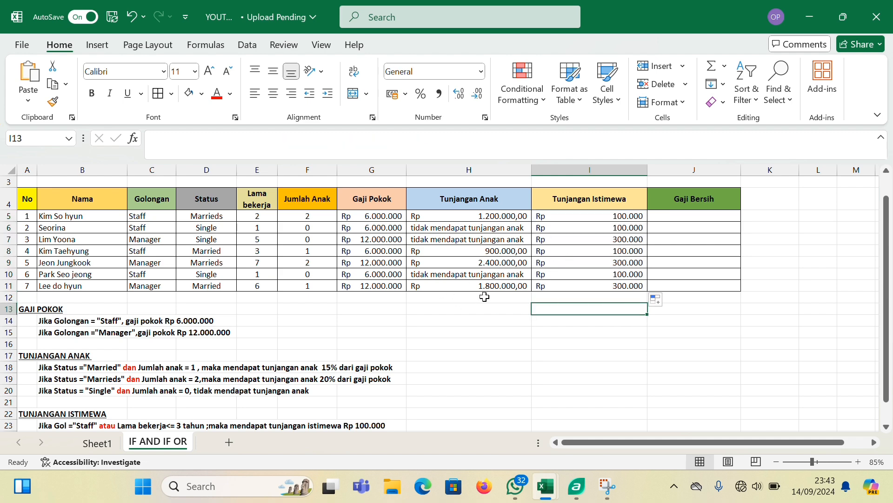
# Compare the Tunjangan Istimewa results, including row 7, with the OR rules listed in rows 23 and 24
pyautogui.scroll(-2, 449, 326)
pyautogui.scroll(1, 449, 326)
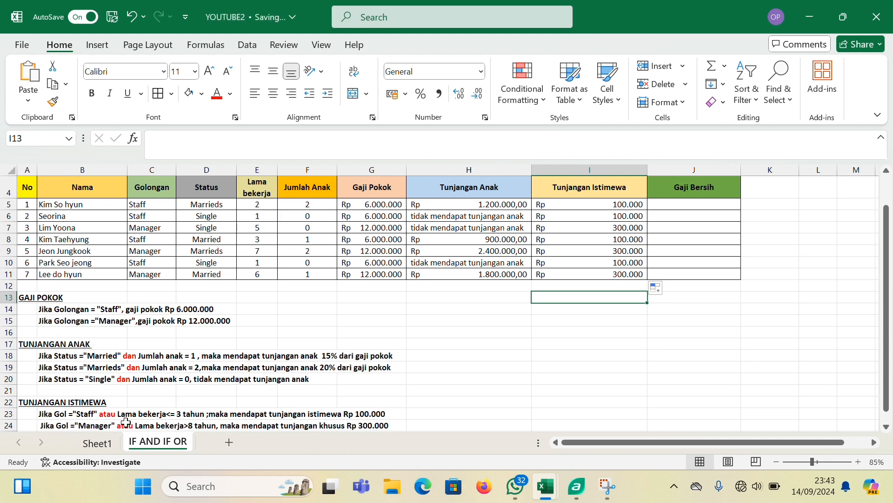
pyautogui.scroll(-1, 126, 422)
pyautogui.scroll(1, 112, 418)
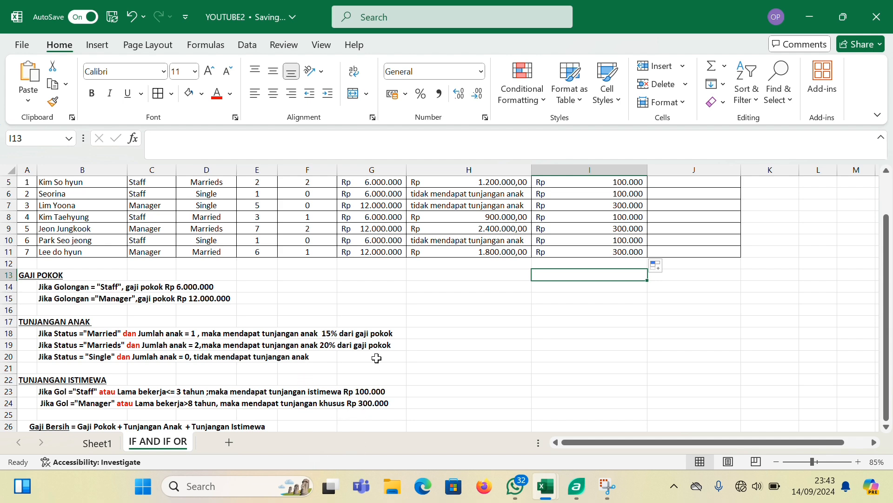
pyautogui.scroll(1, 377, 357)
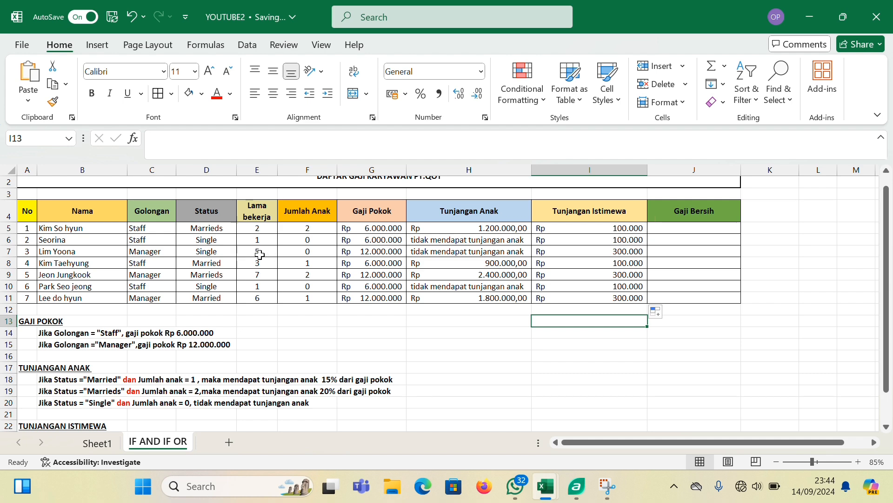
pyautogui.scroll(-1, 247, 353)
pyautogui.scroll(-1, 247, 354)
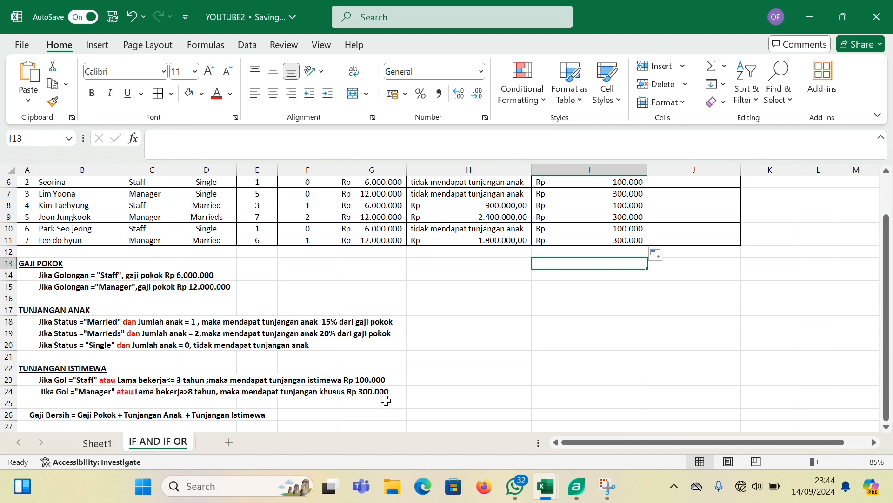
pyautogui.scroll(2, 525, 272)
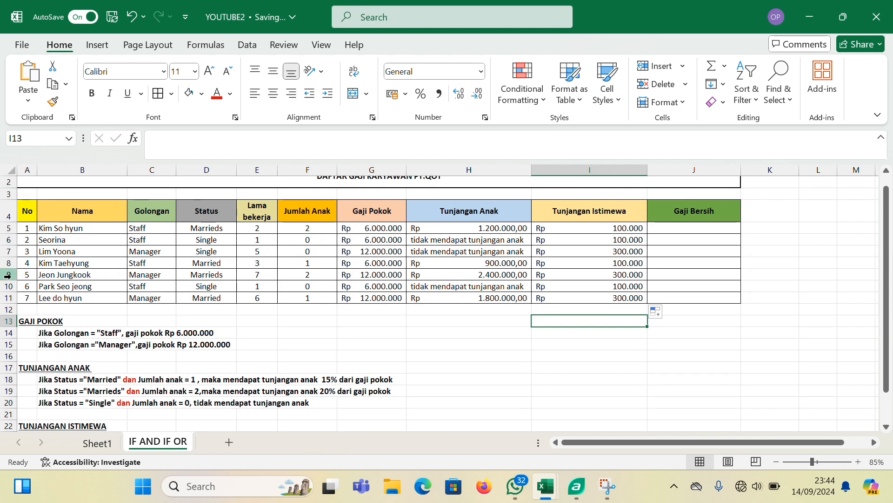
pyautogui.click(6, 252)
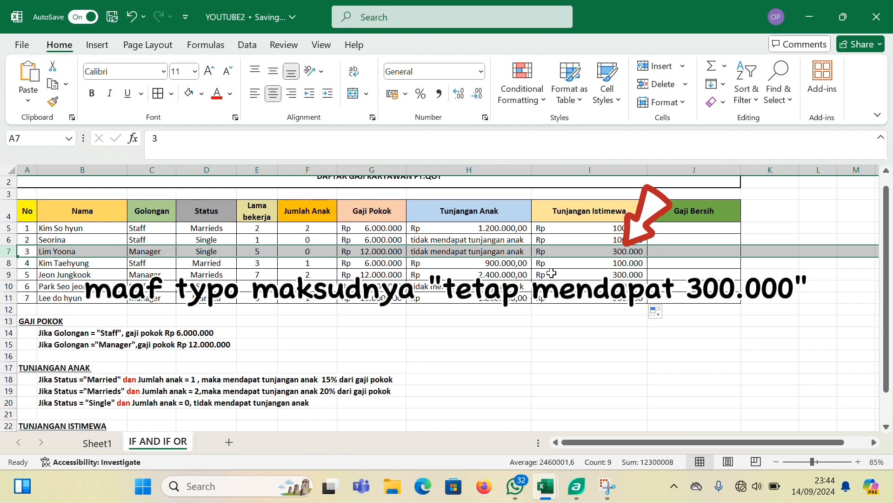
pyautogui.click(433, 345)
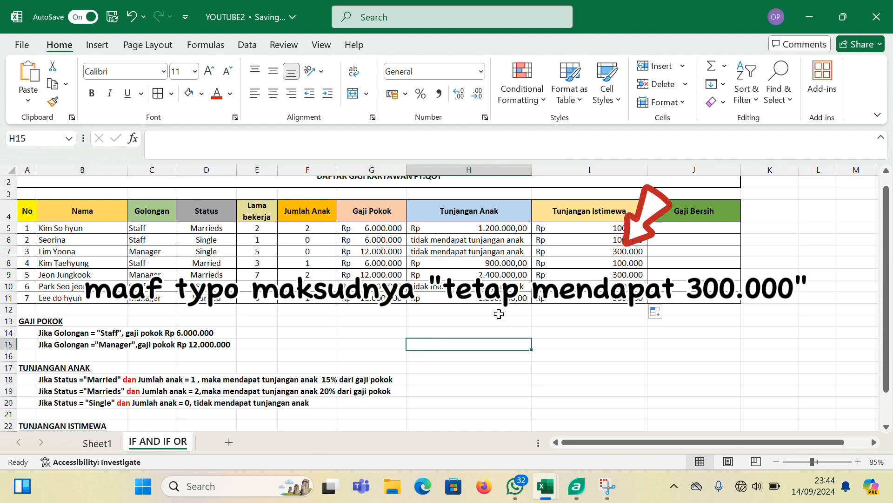
pyautogui.scroll(-1, 693, 254)
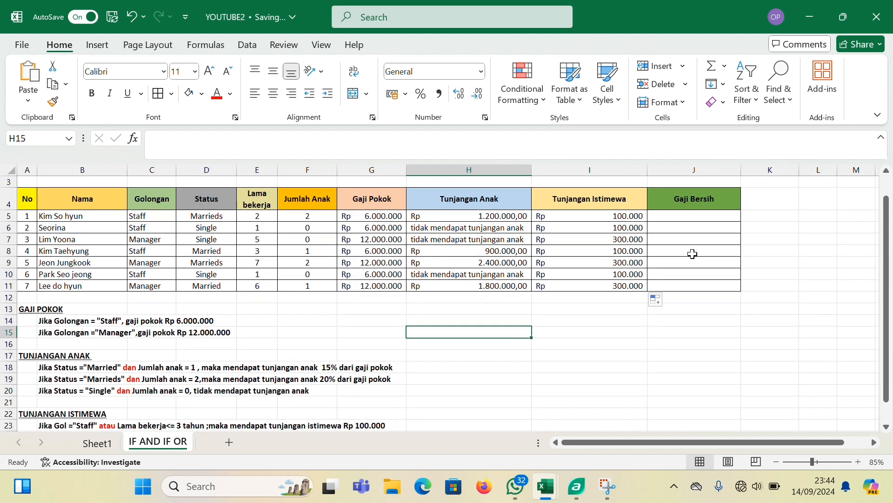
# Calculate the first Gaji Bersih value in J5 with the formula =SUM(G5:I5)
pyautogui.scroll(1, 693, 254)
pyautogui.scroll(1, 692, 253)
pyautogui.click(695, 241)
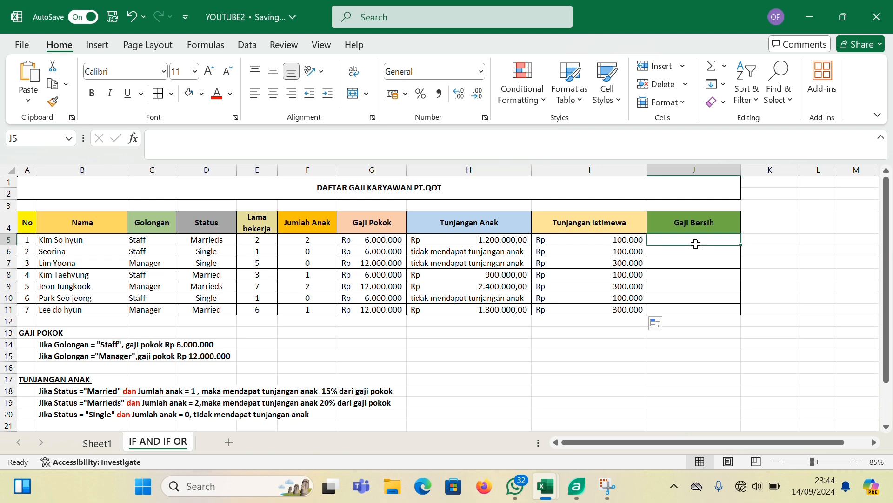
pyautogui.write('=')
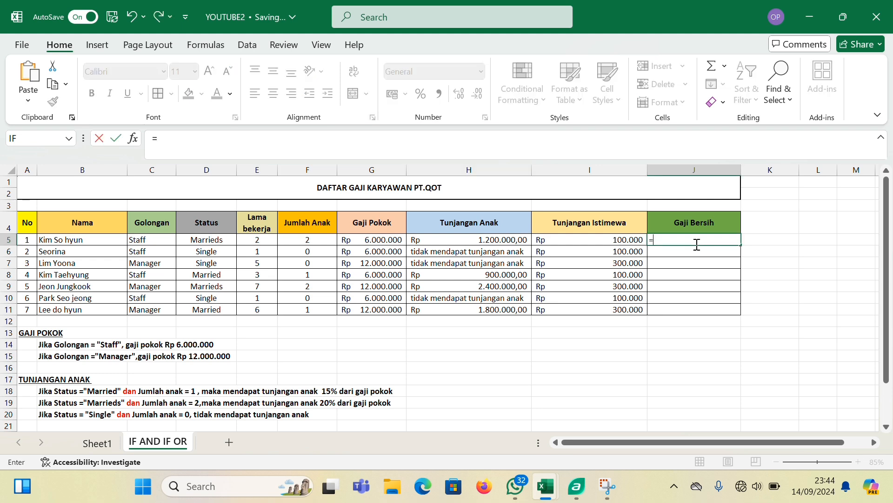
pyautogui.write('su')
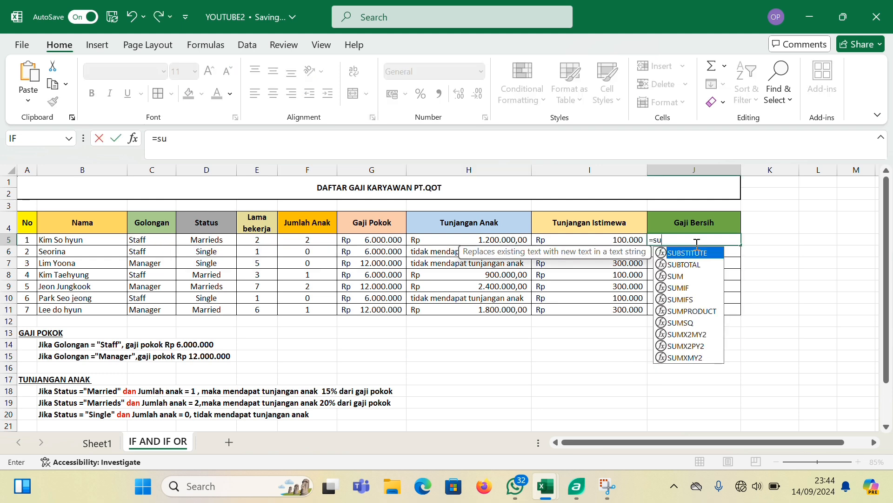
pyautogui.press('BackSpace')
pyautogui.press('BackSpace')
pyautogui.press('capslock')
pyautogui.write('SUM')
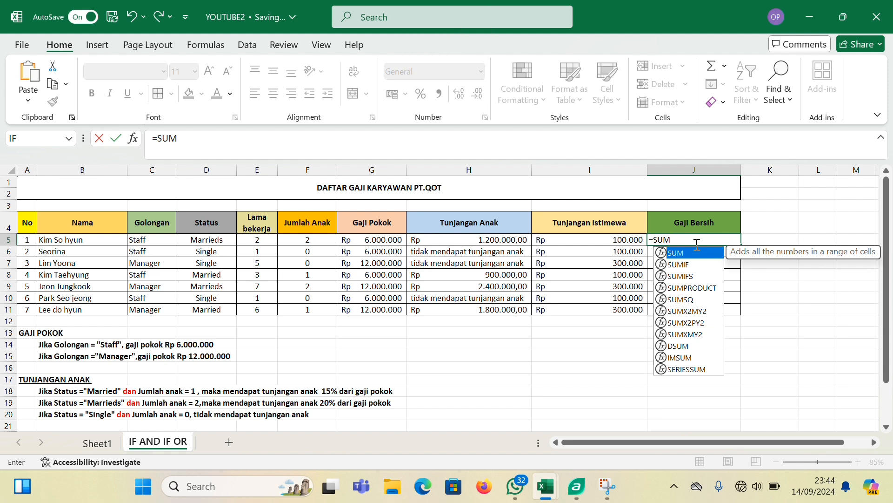
pyautogui.write('(')
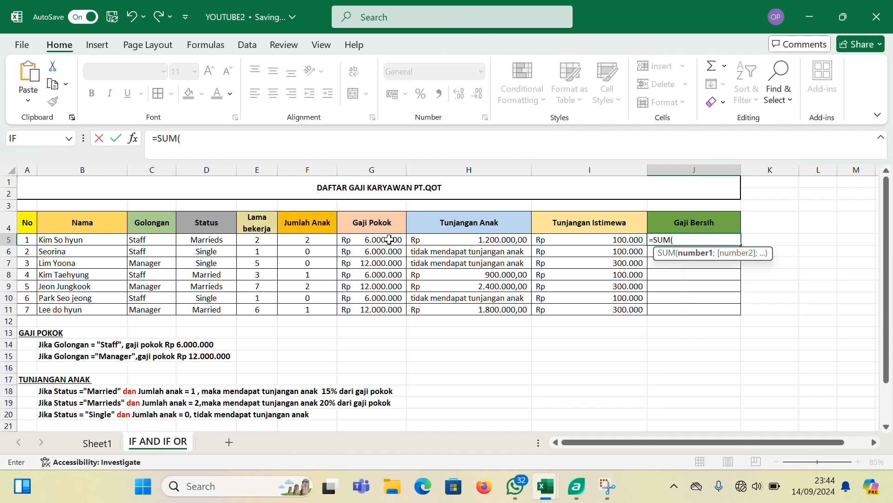
pyautogui.moveTo(393, 240); pyautogui.dragTo(559, 242)
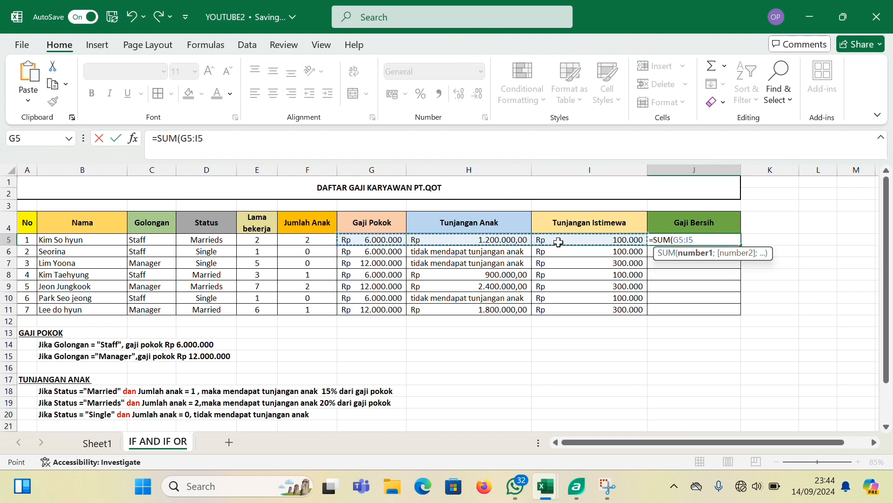
pyautogui.write(')')
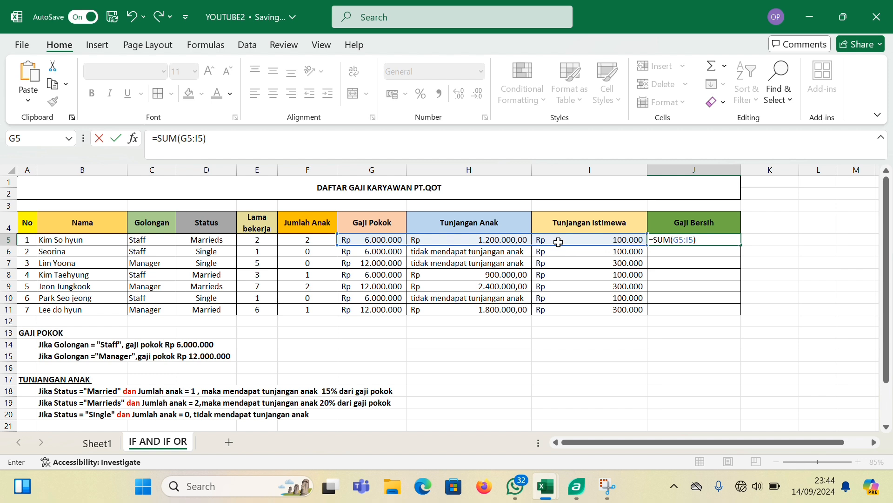
pyautogui.press('Return')
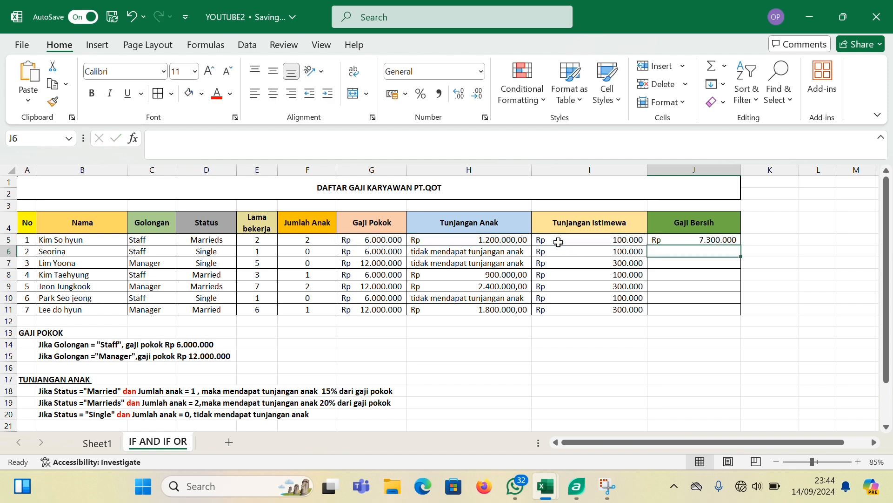
# Fill the Gaji Bersih formula from J5 down to J11
pyautogui.click(724, 240)
pyautogui.moveTo(741, 246); pyautogui.dragTo(736, 316)
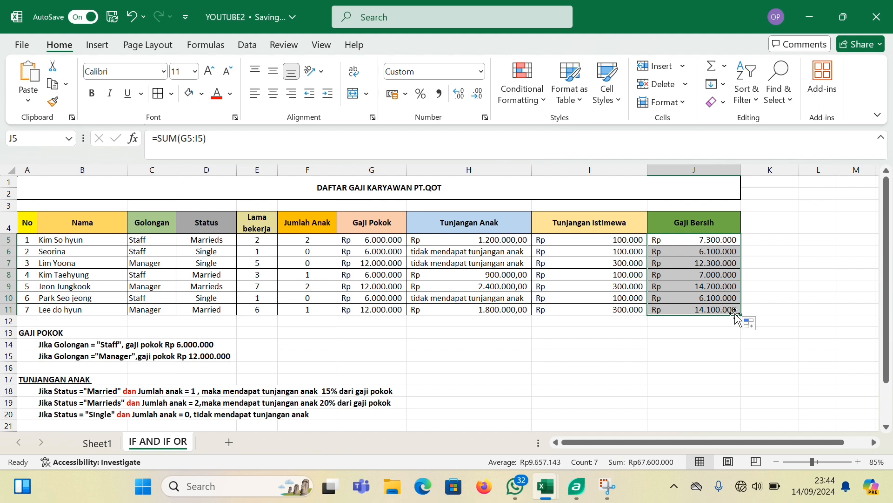
pyautogui.click(677, 331)
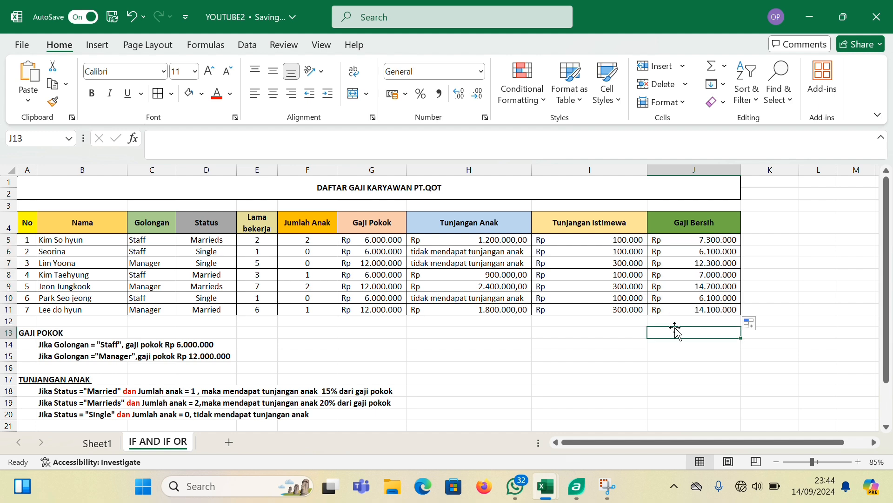